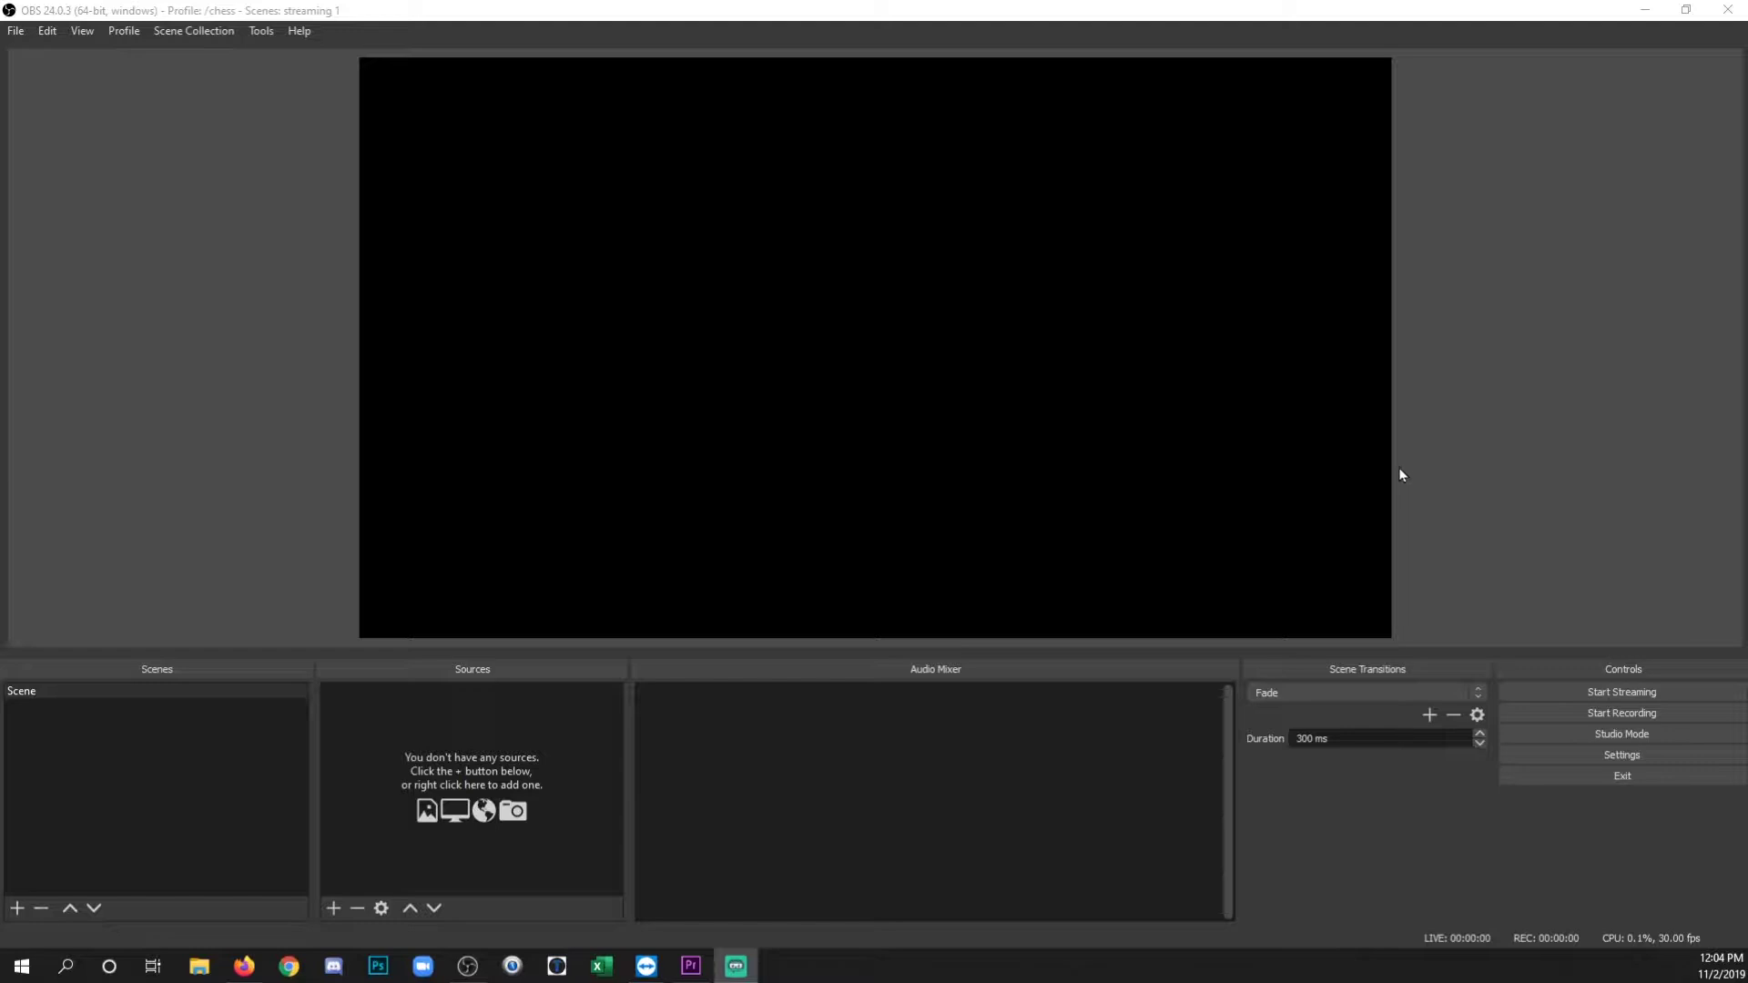
- Create a new scene collection named 'streaming one' and confirm it appears in the Scene Collection list
left_click(210, 37)
left_click(207, 52)
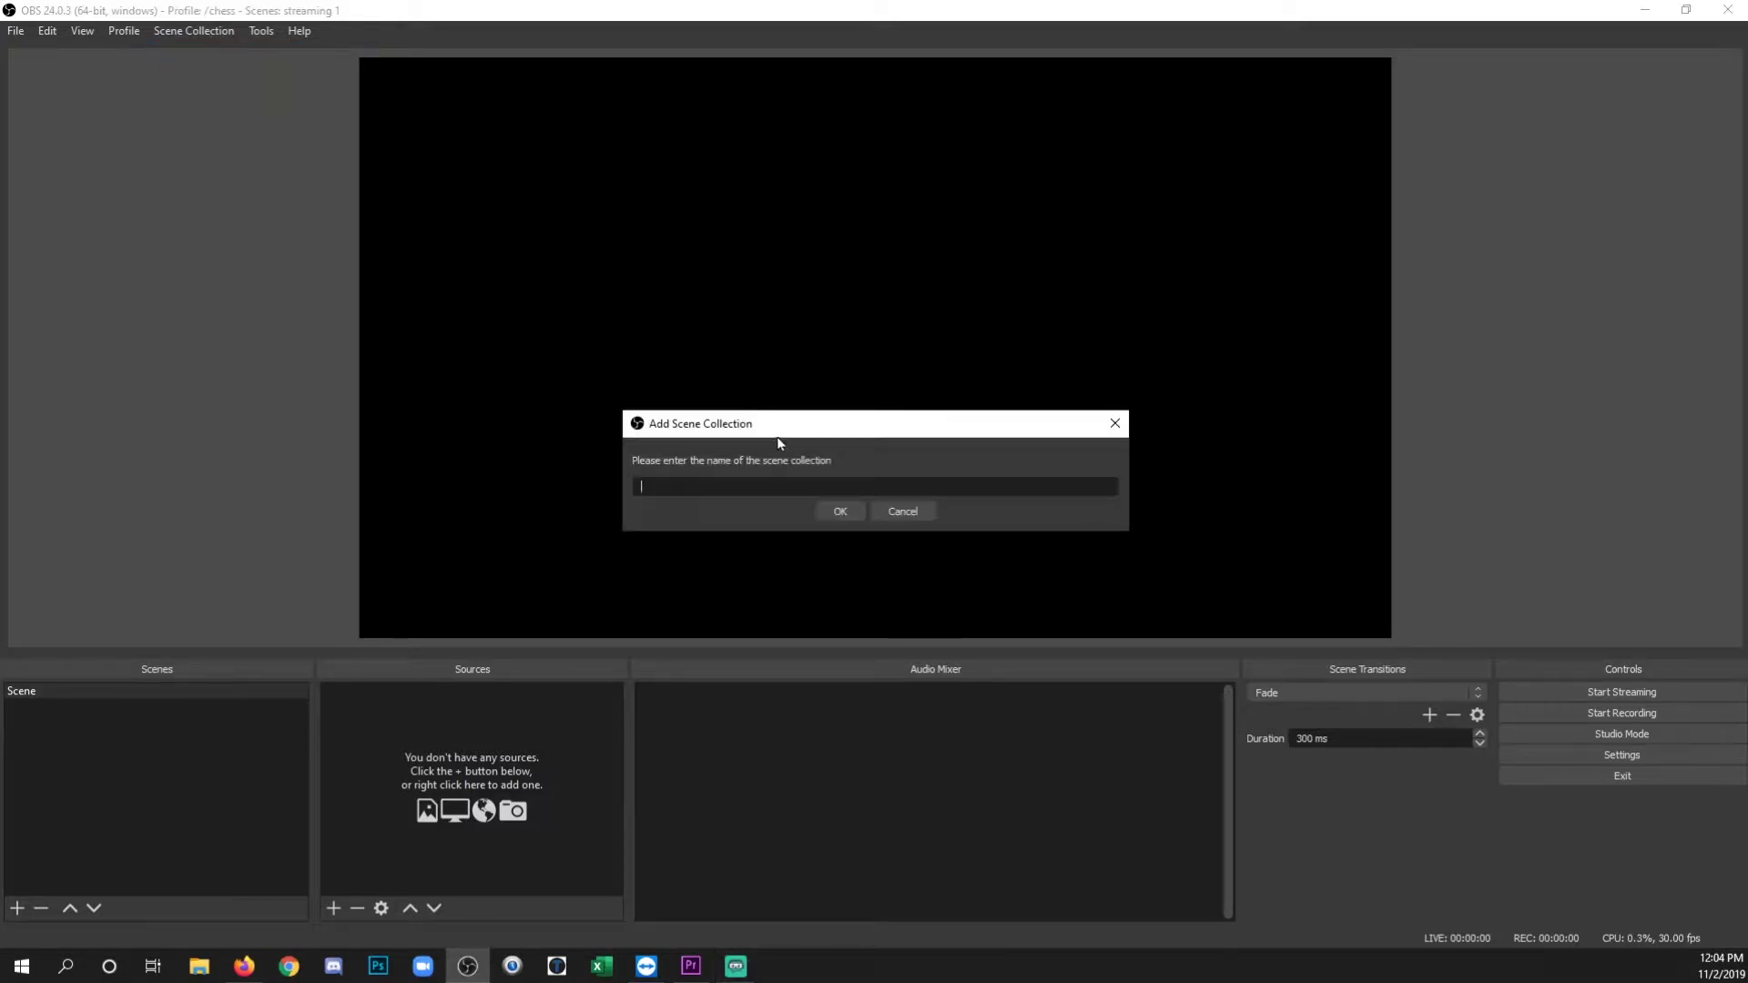
type("streaming one")
left_click(843, 510)
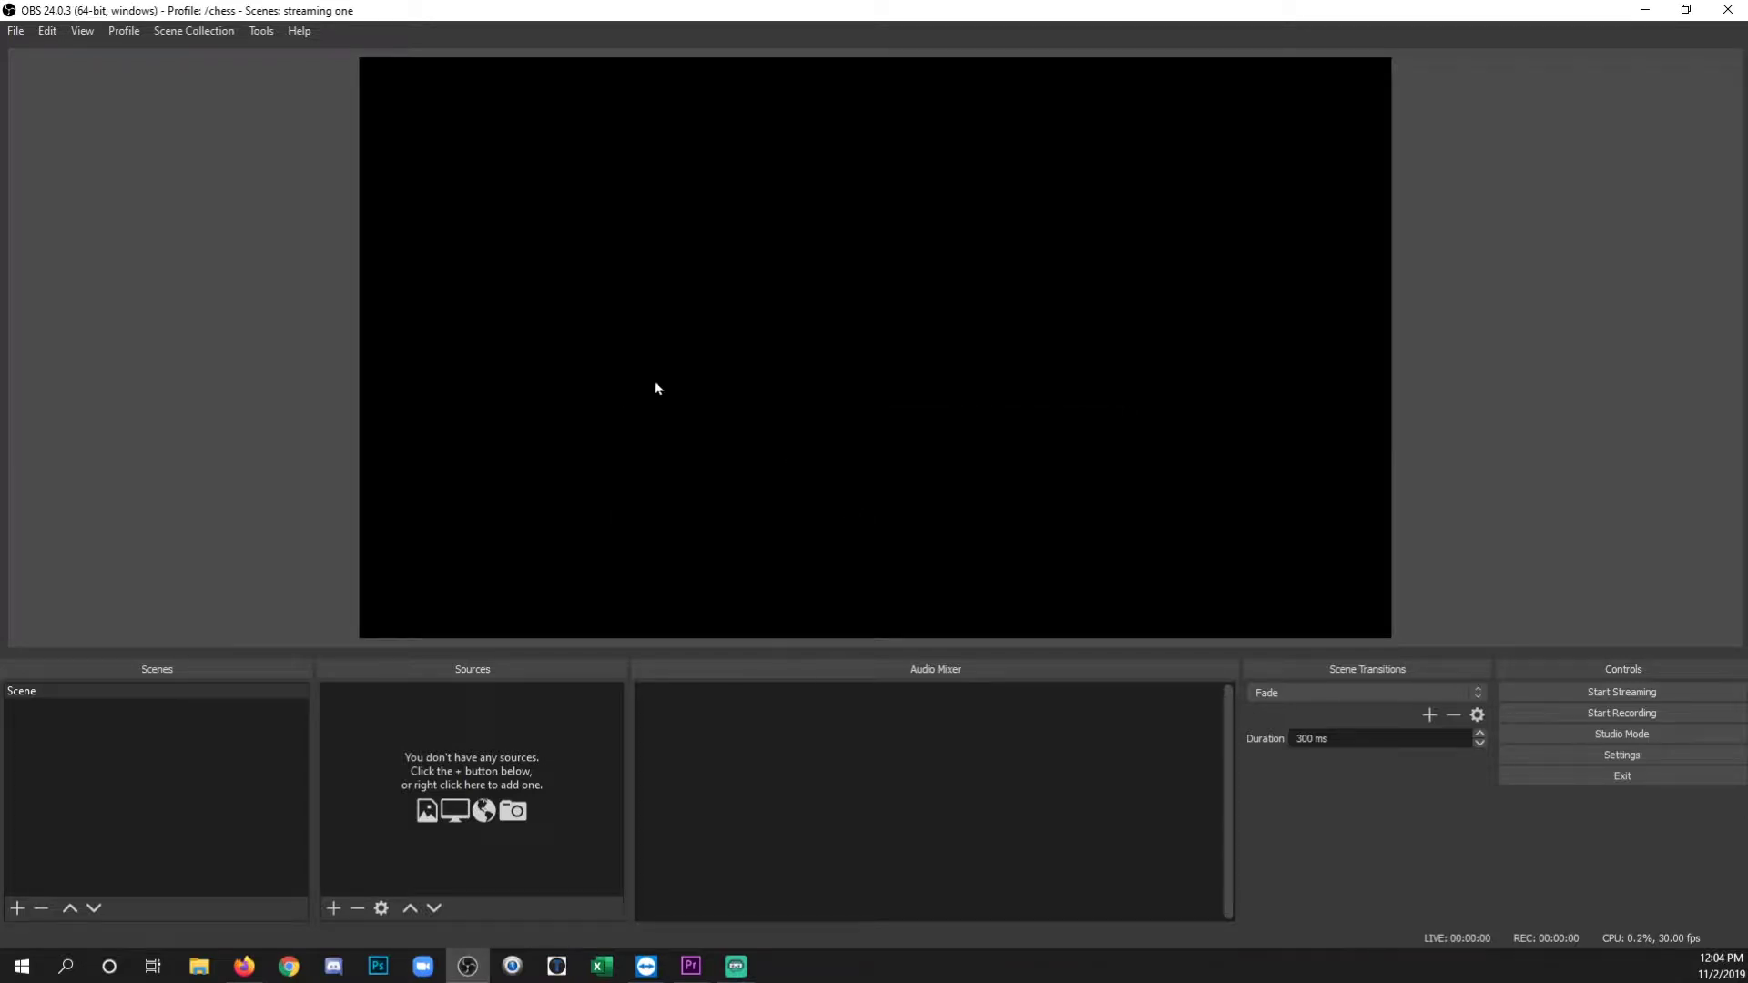
left_click(193, 30)
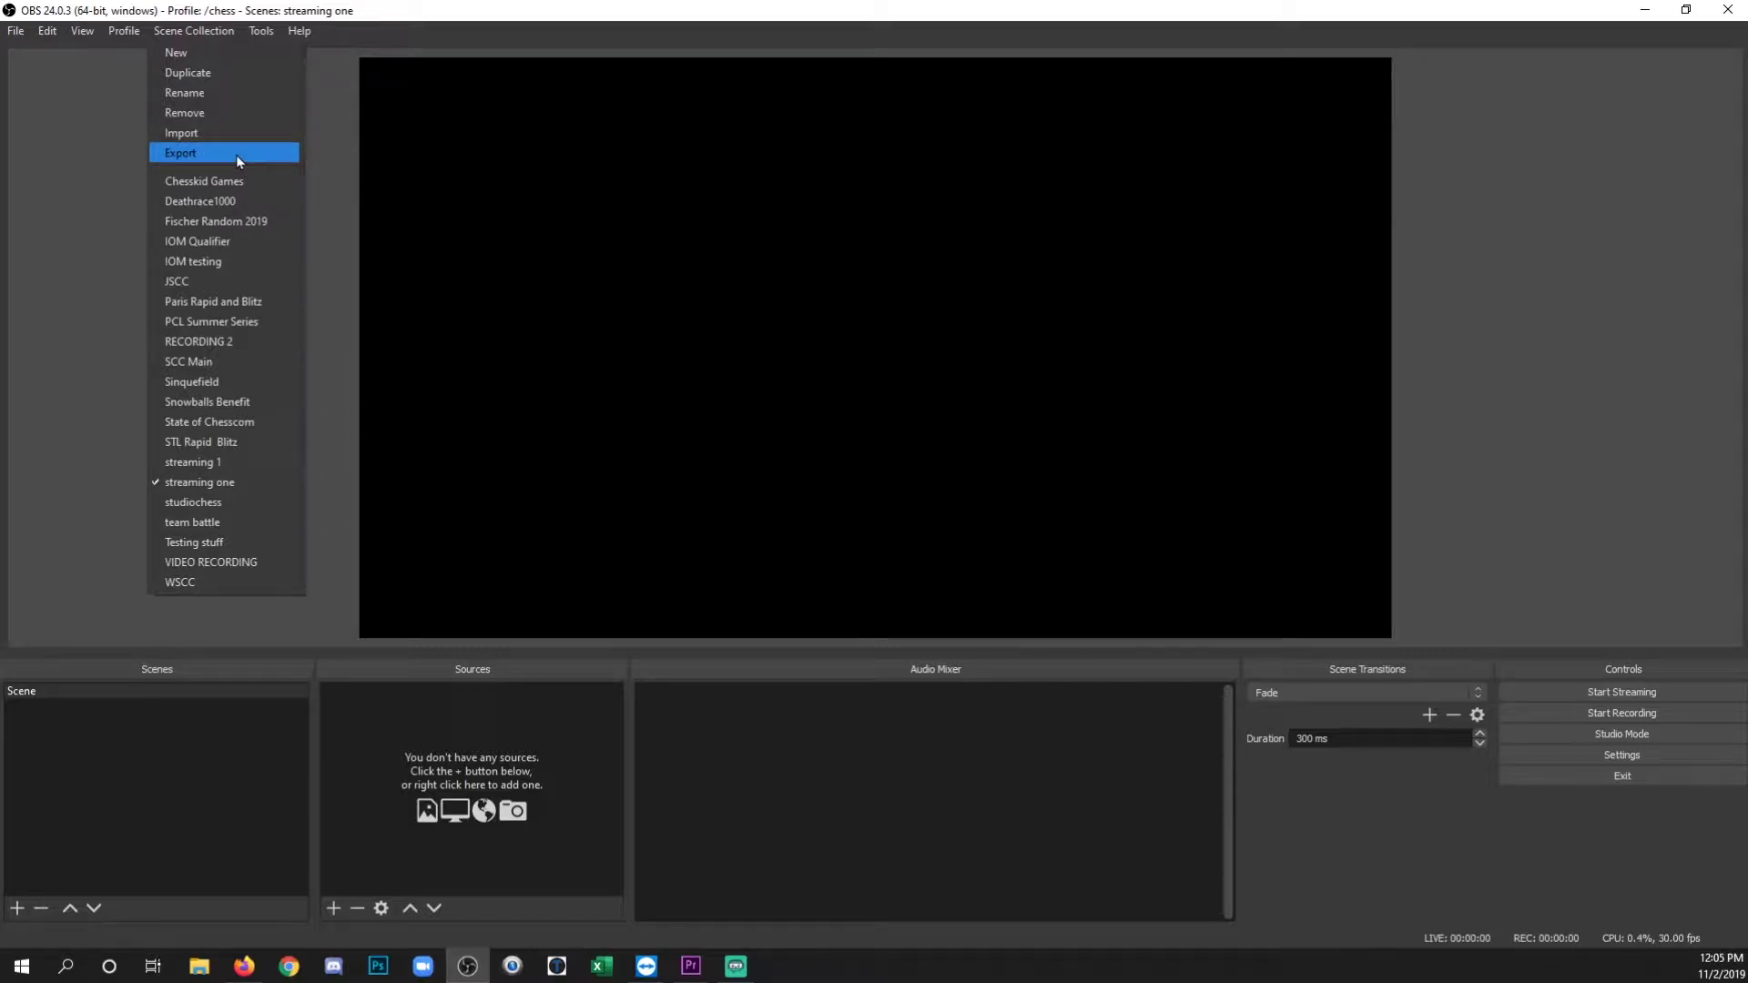
left_click(220, 32)
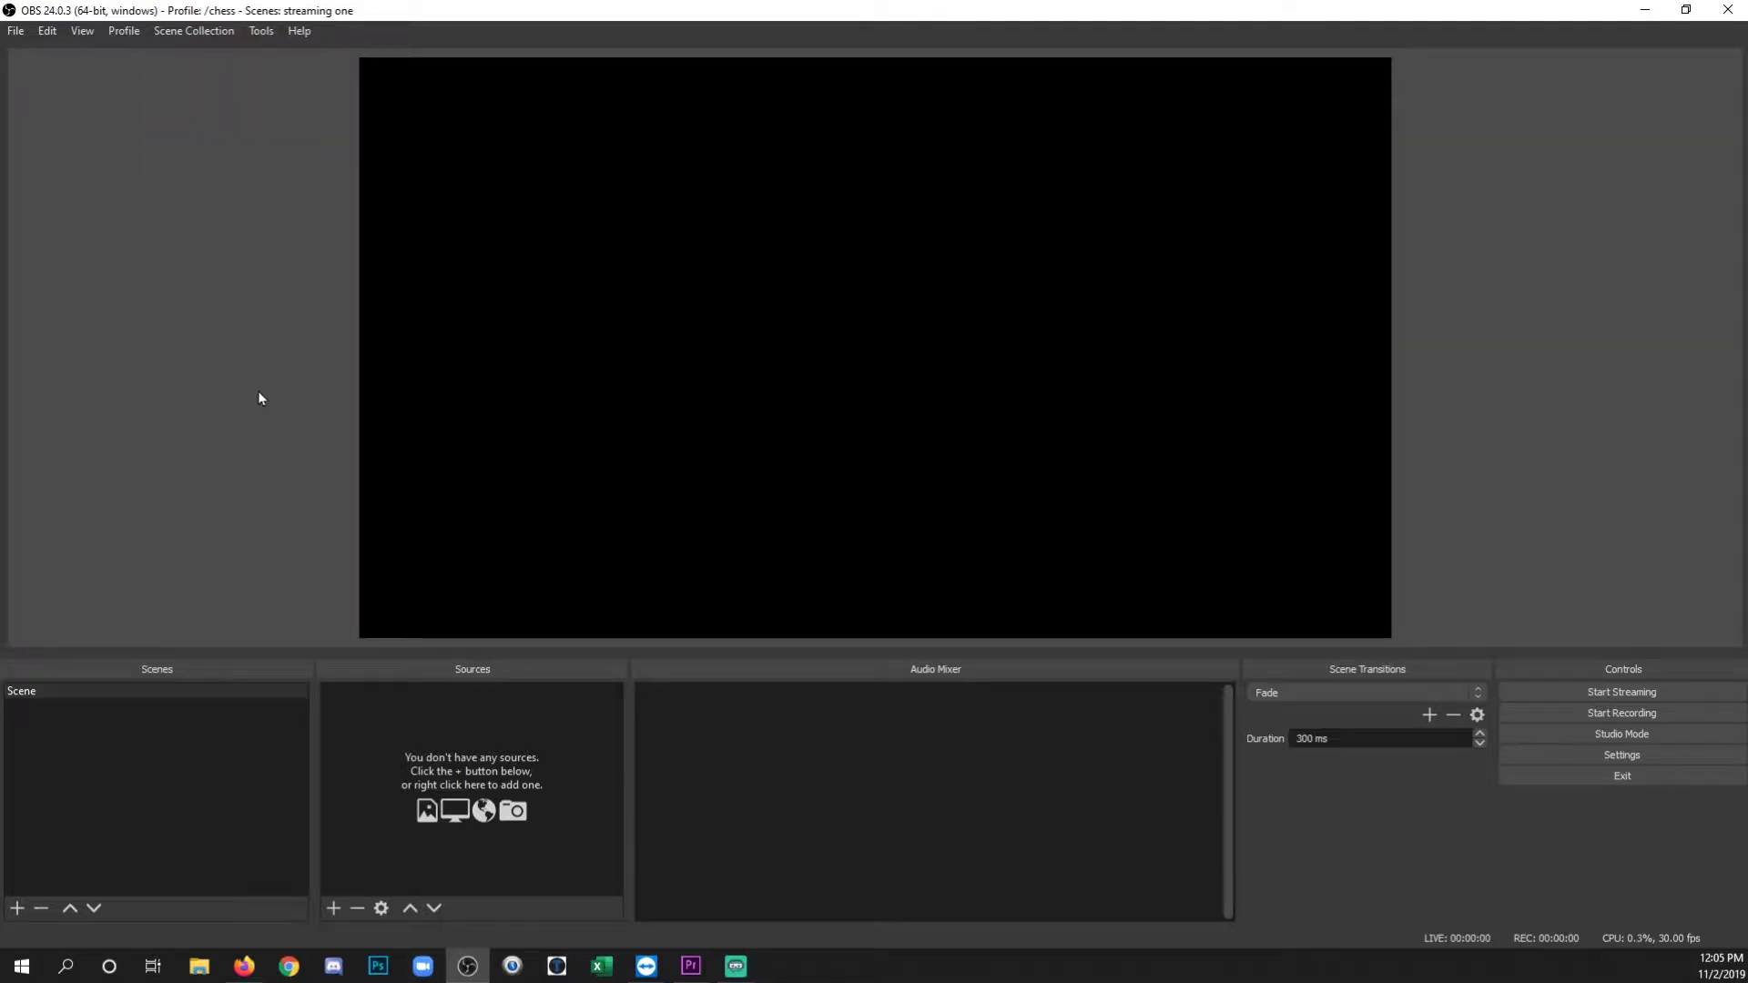
- Enable Source Alignment Snapping on the General page of Settings
left_click(1610, 756)
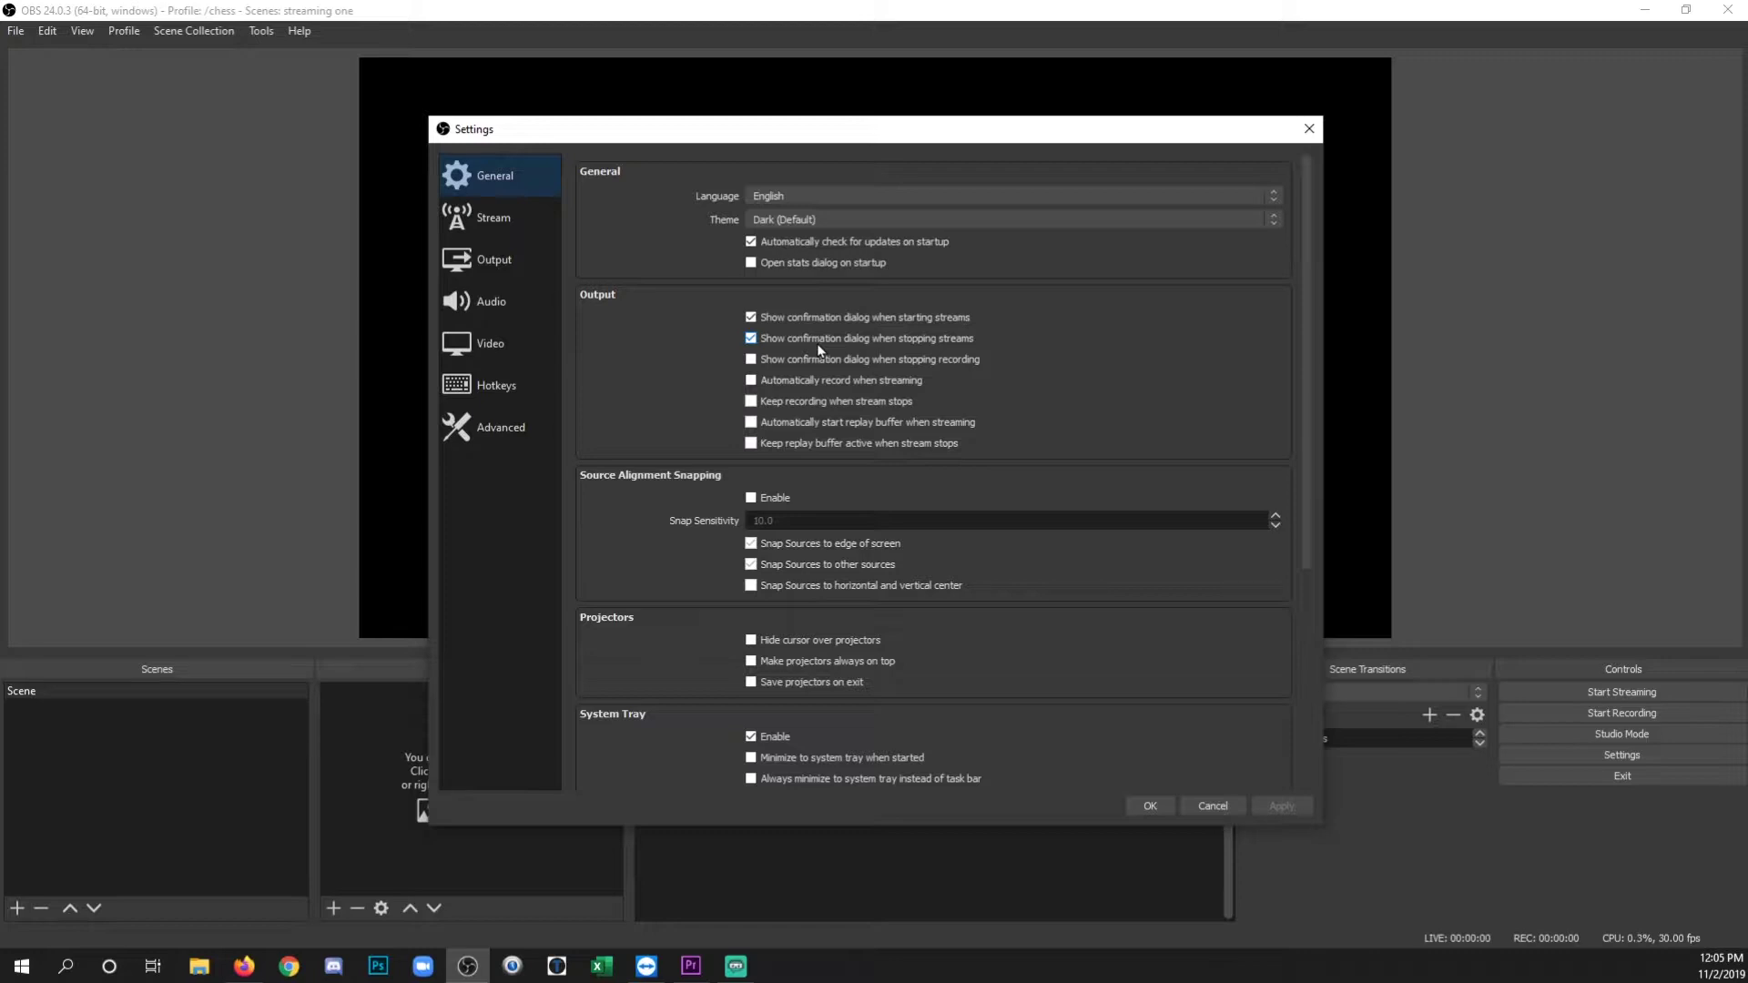
left_click(750, 497)
left_click(516, 270)
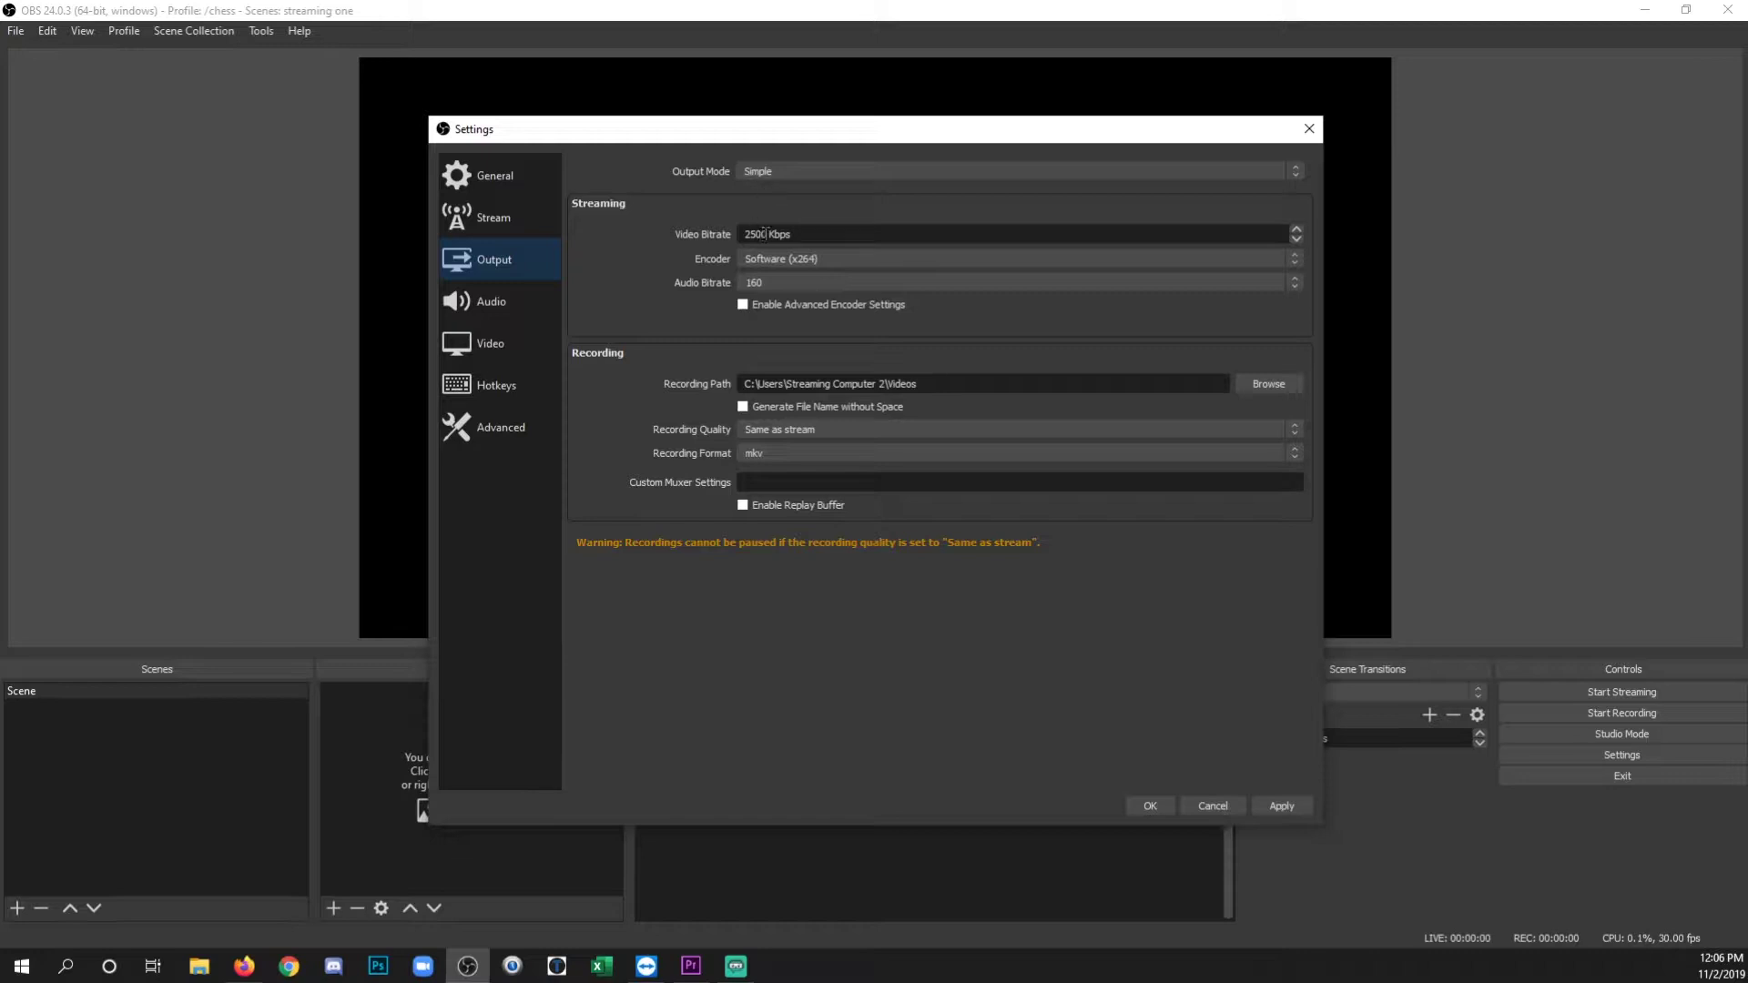
- Change the streaming video bitrate to 1500 Kbps and the encoder to Hardware (NVENC)
left_click_drag(766, 233, 726, 241)
type("150")
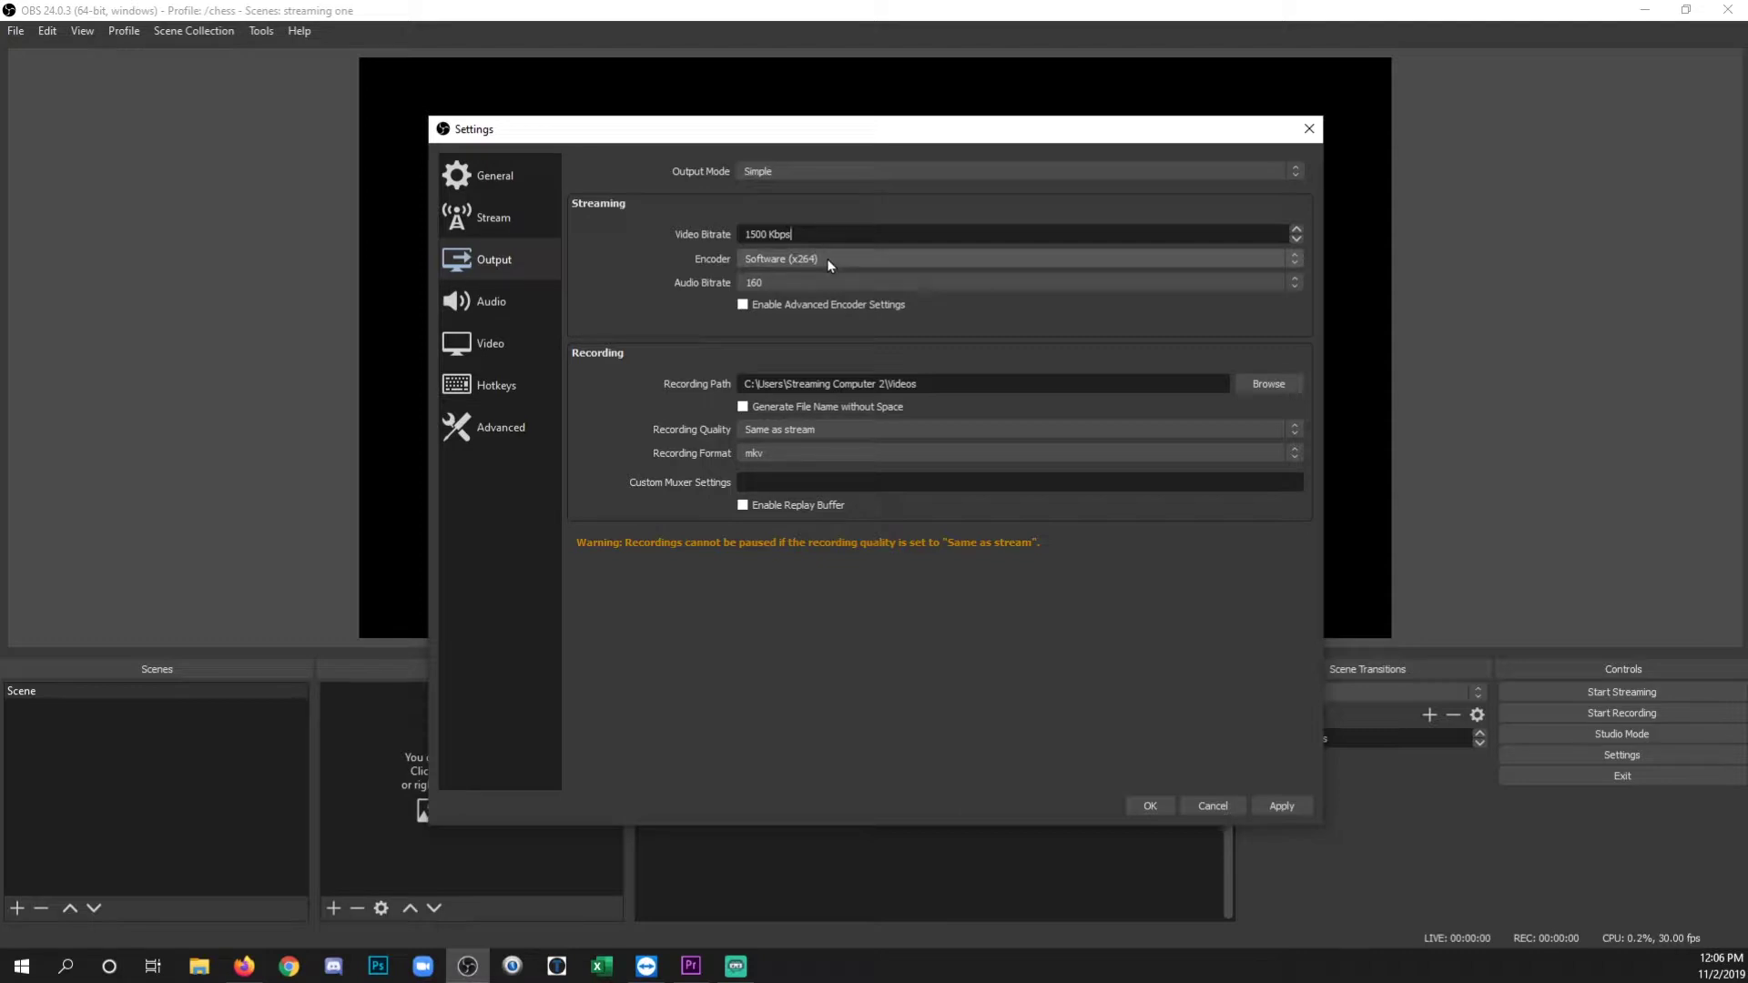
left_click(827, 258)
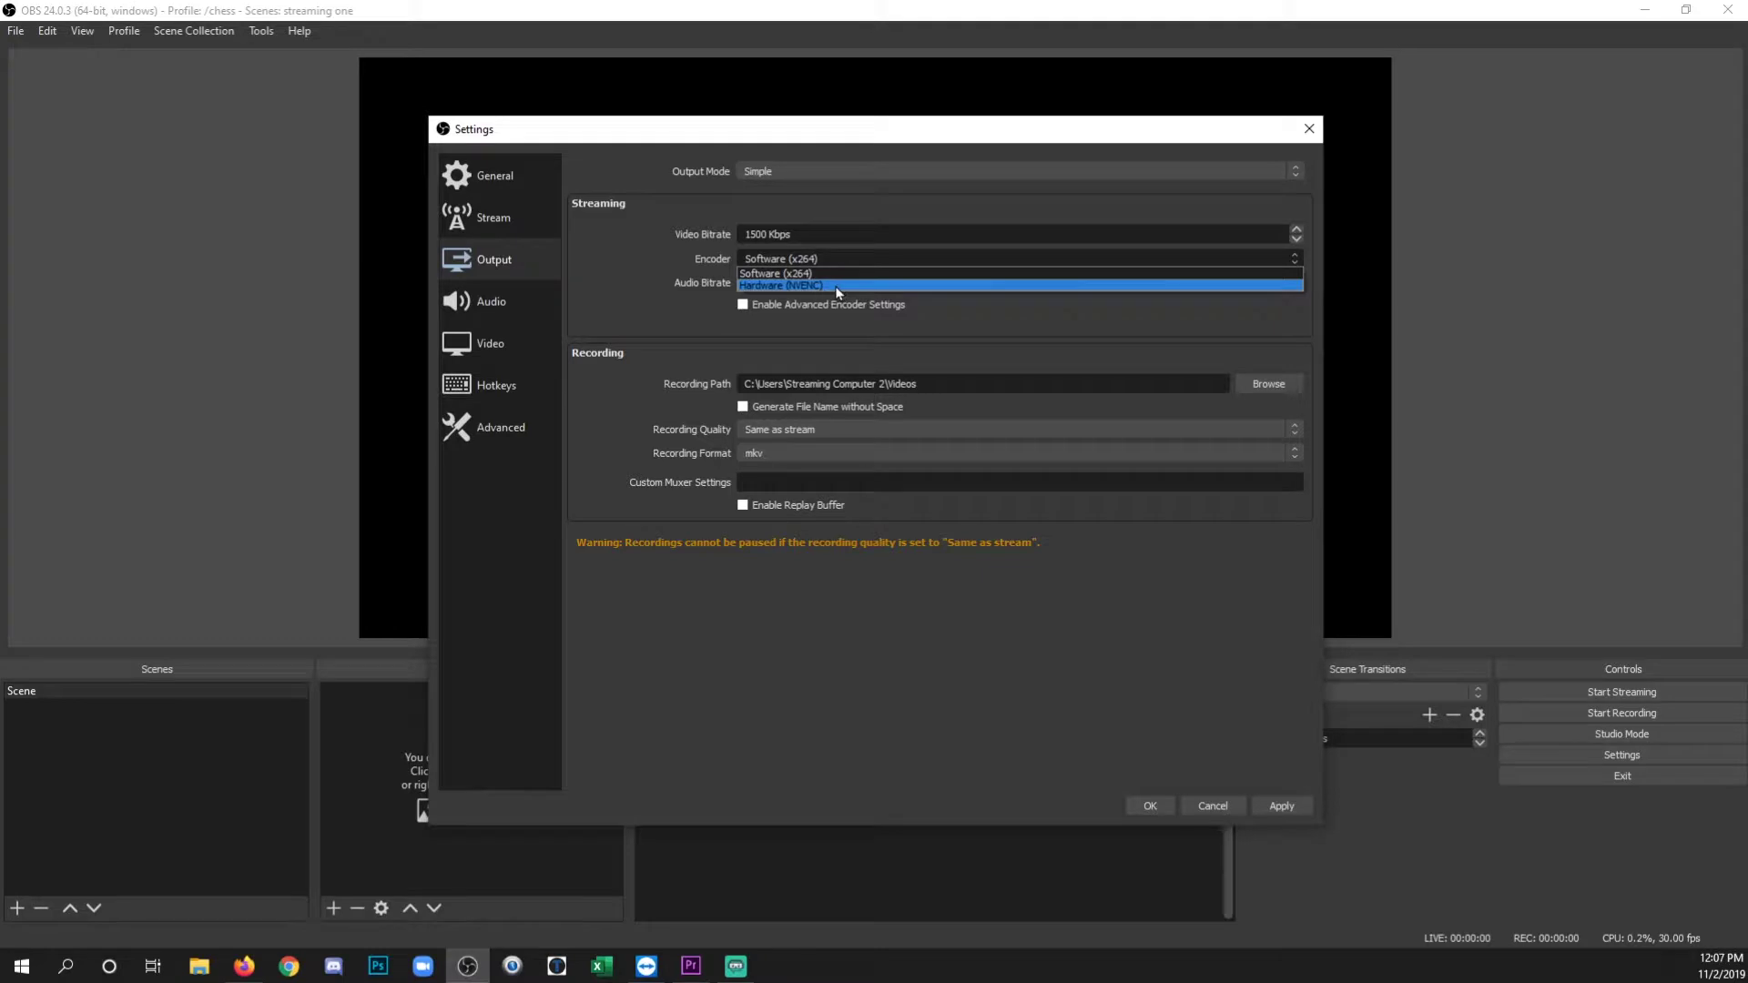
left_click(839, 287)
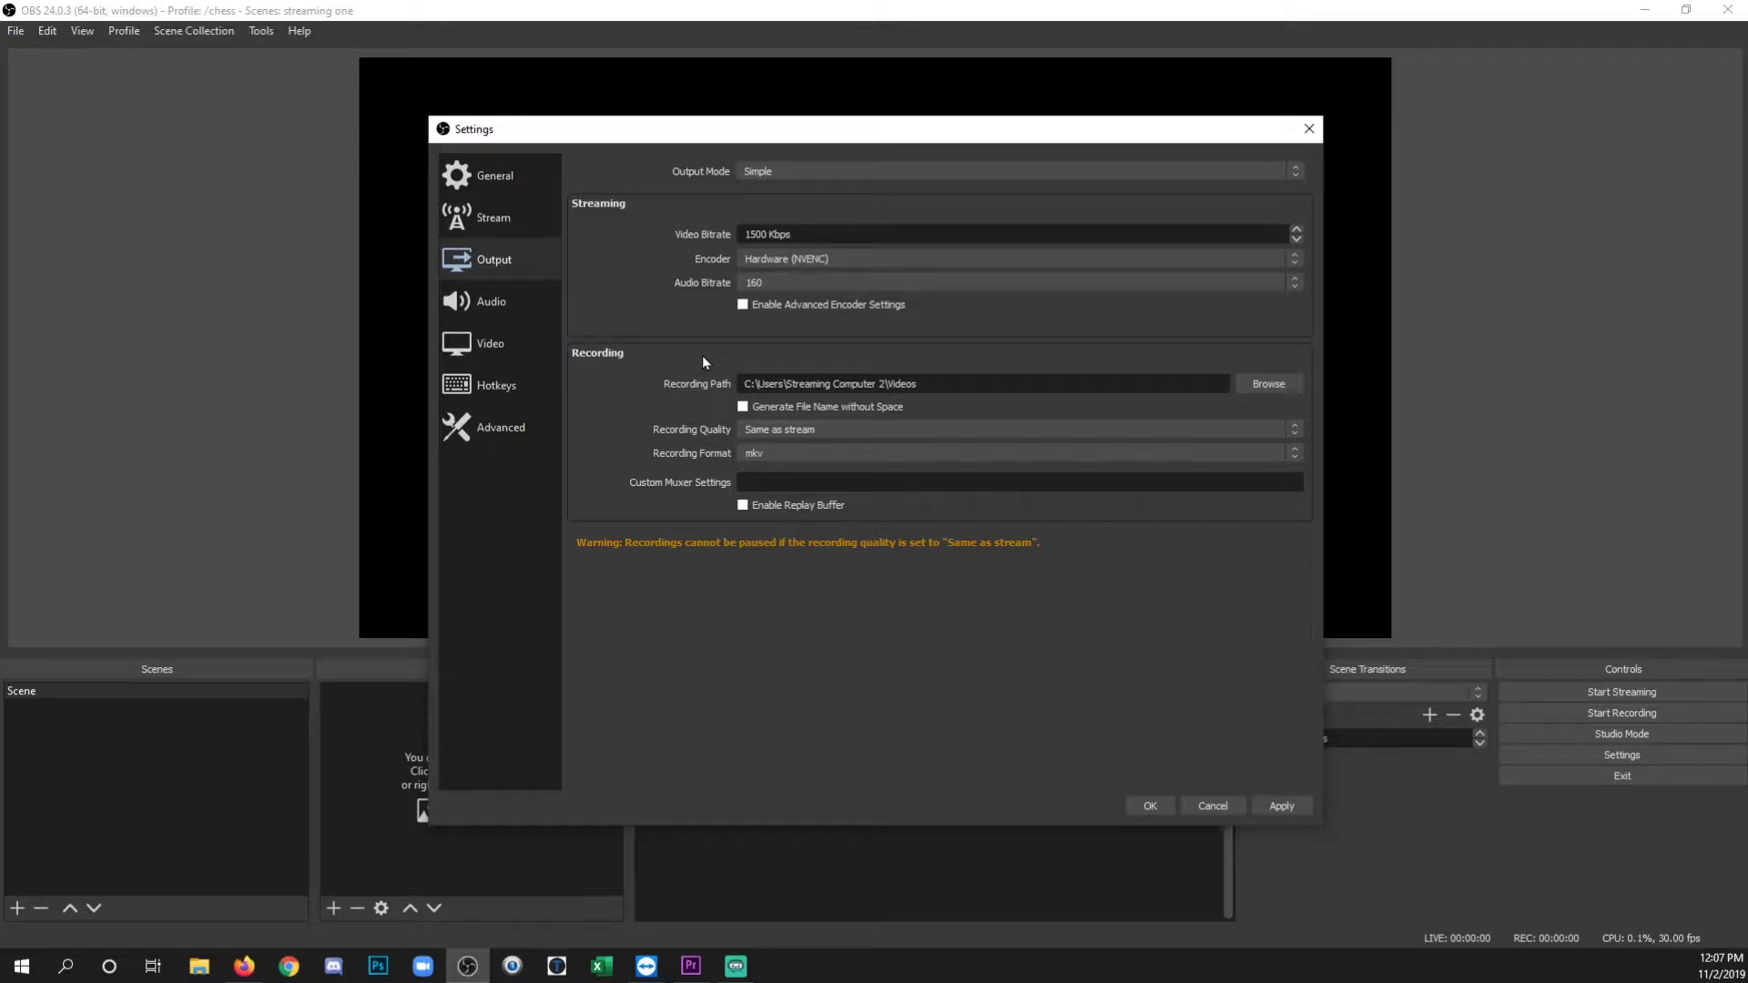
- Change the recording format from mkv to mp4
left_click_drag(928, 381, 696, 387)
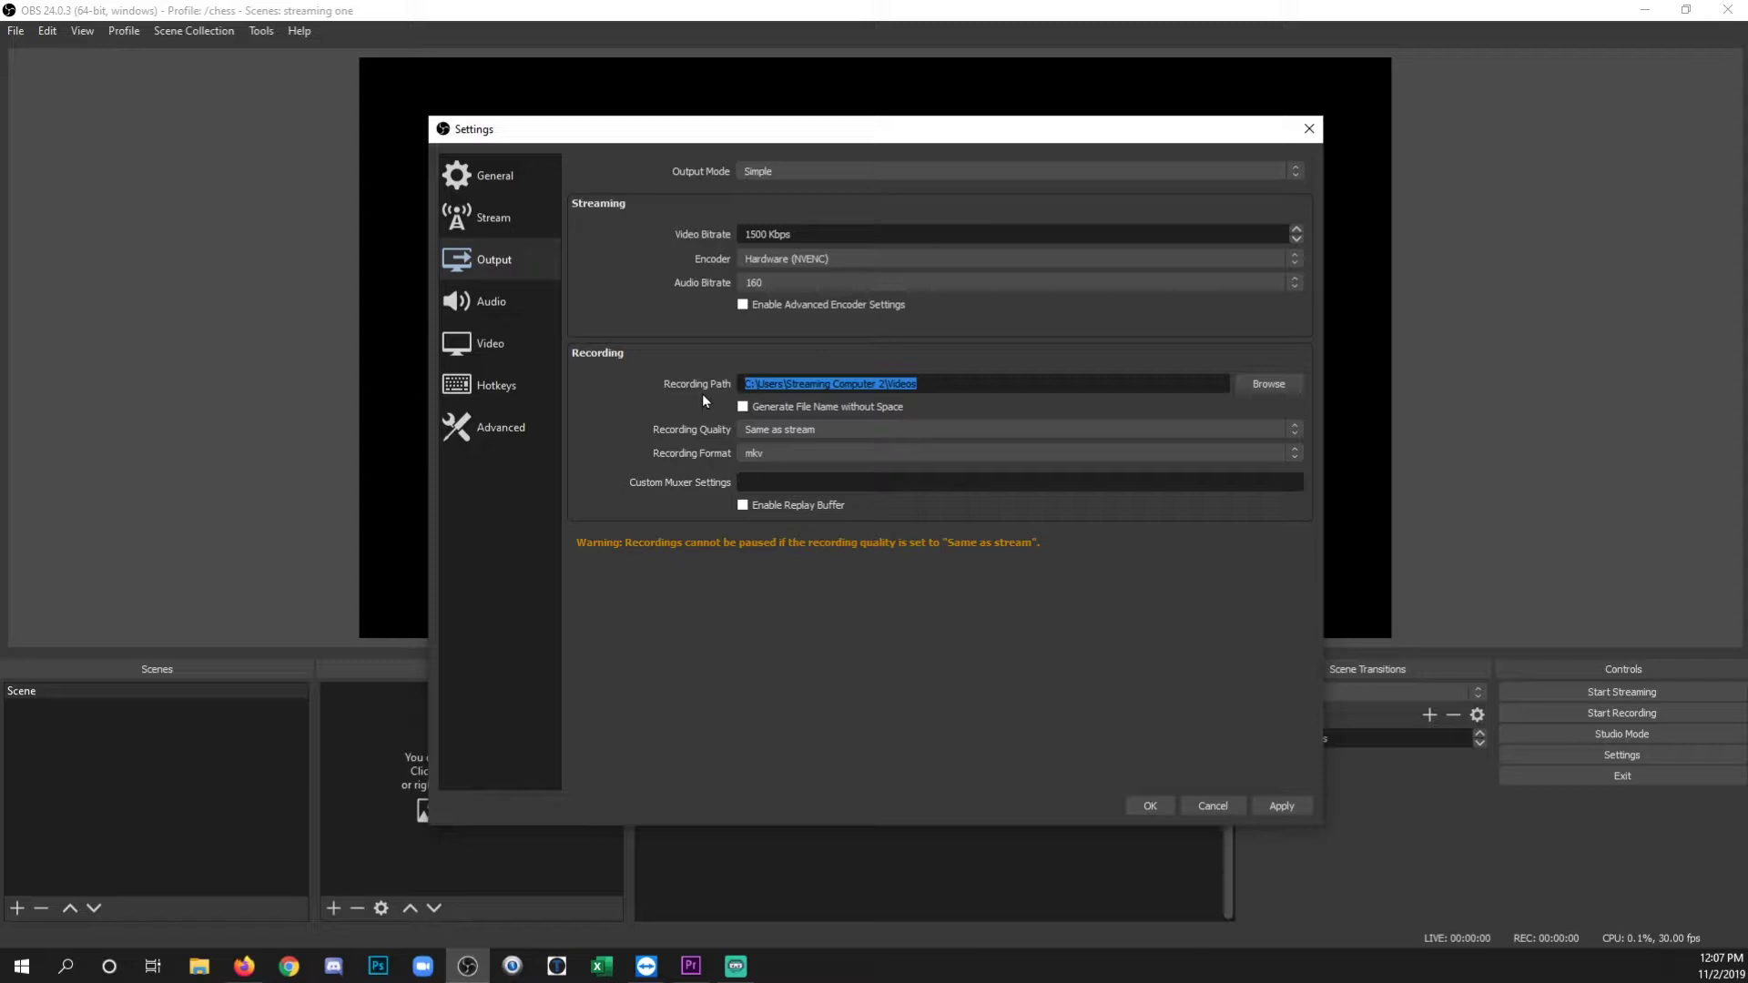
left_click(779, 453)
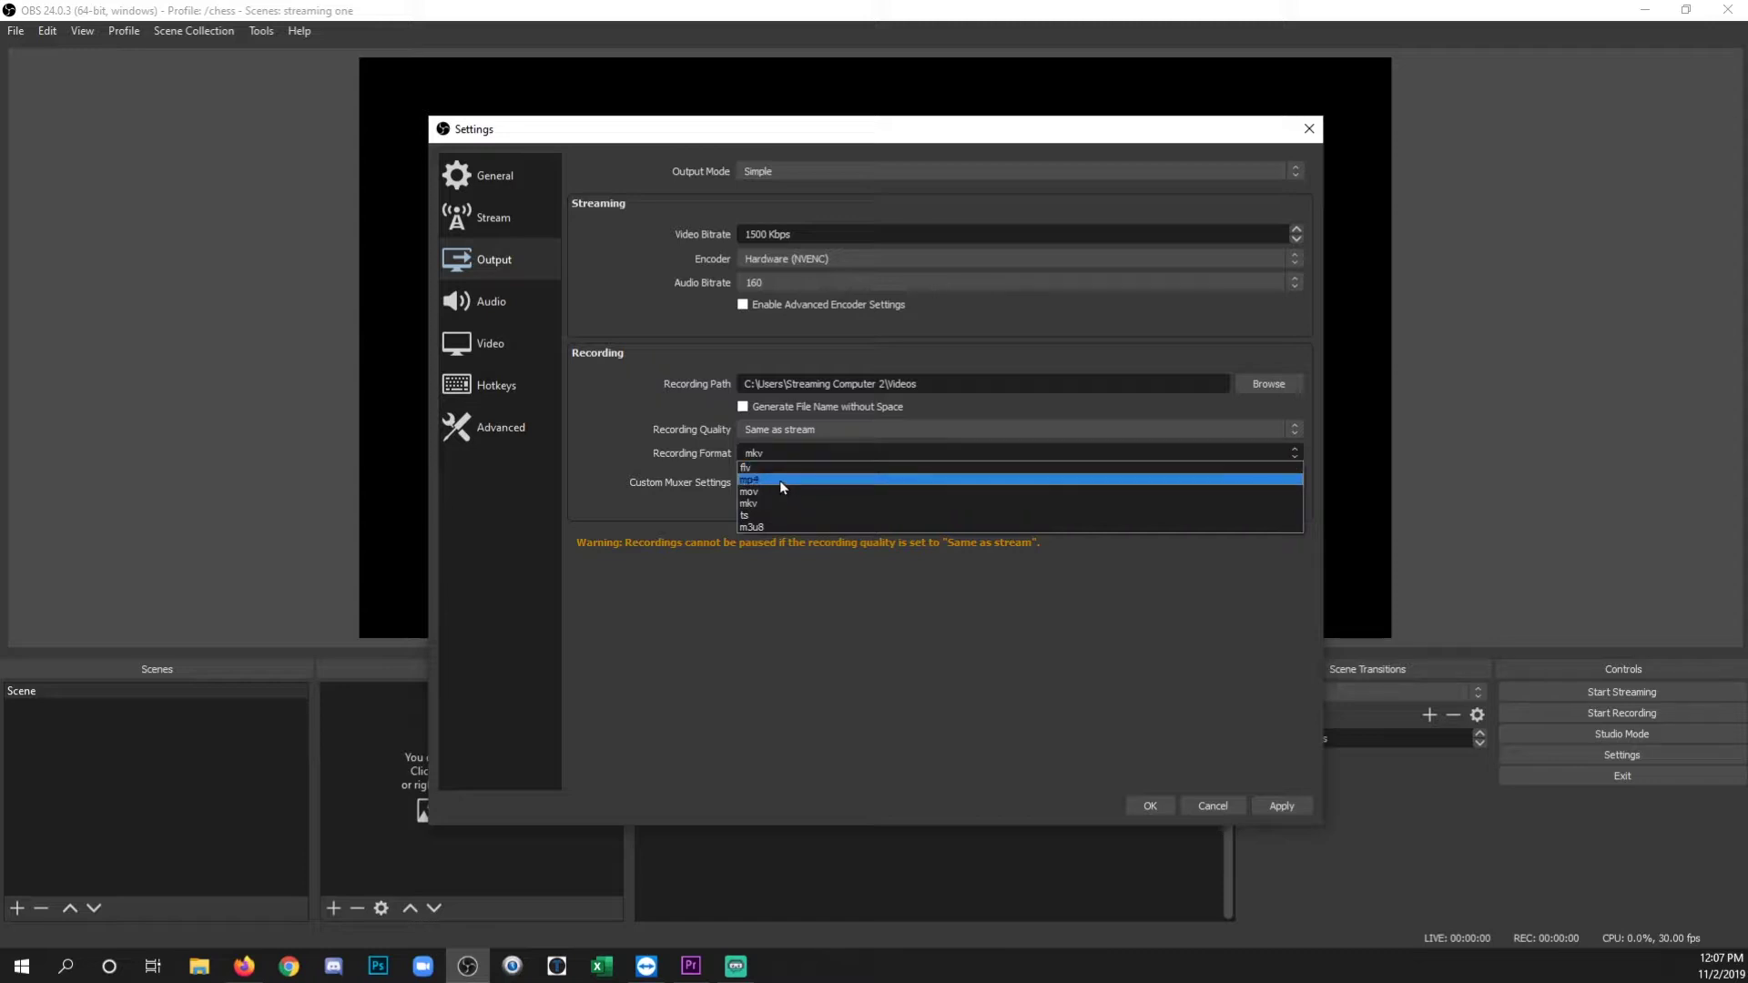
left_click(781, 481)
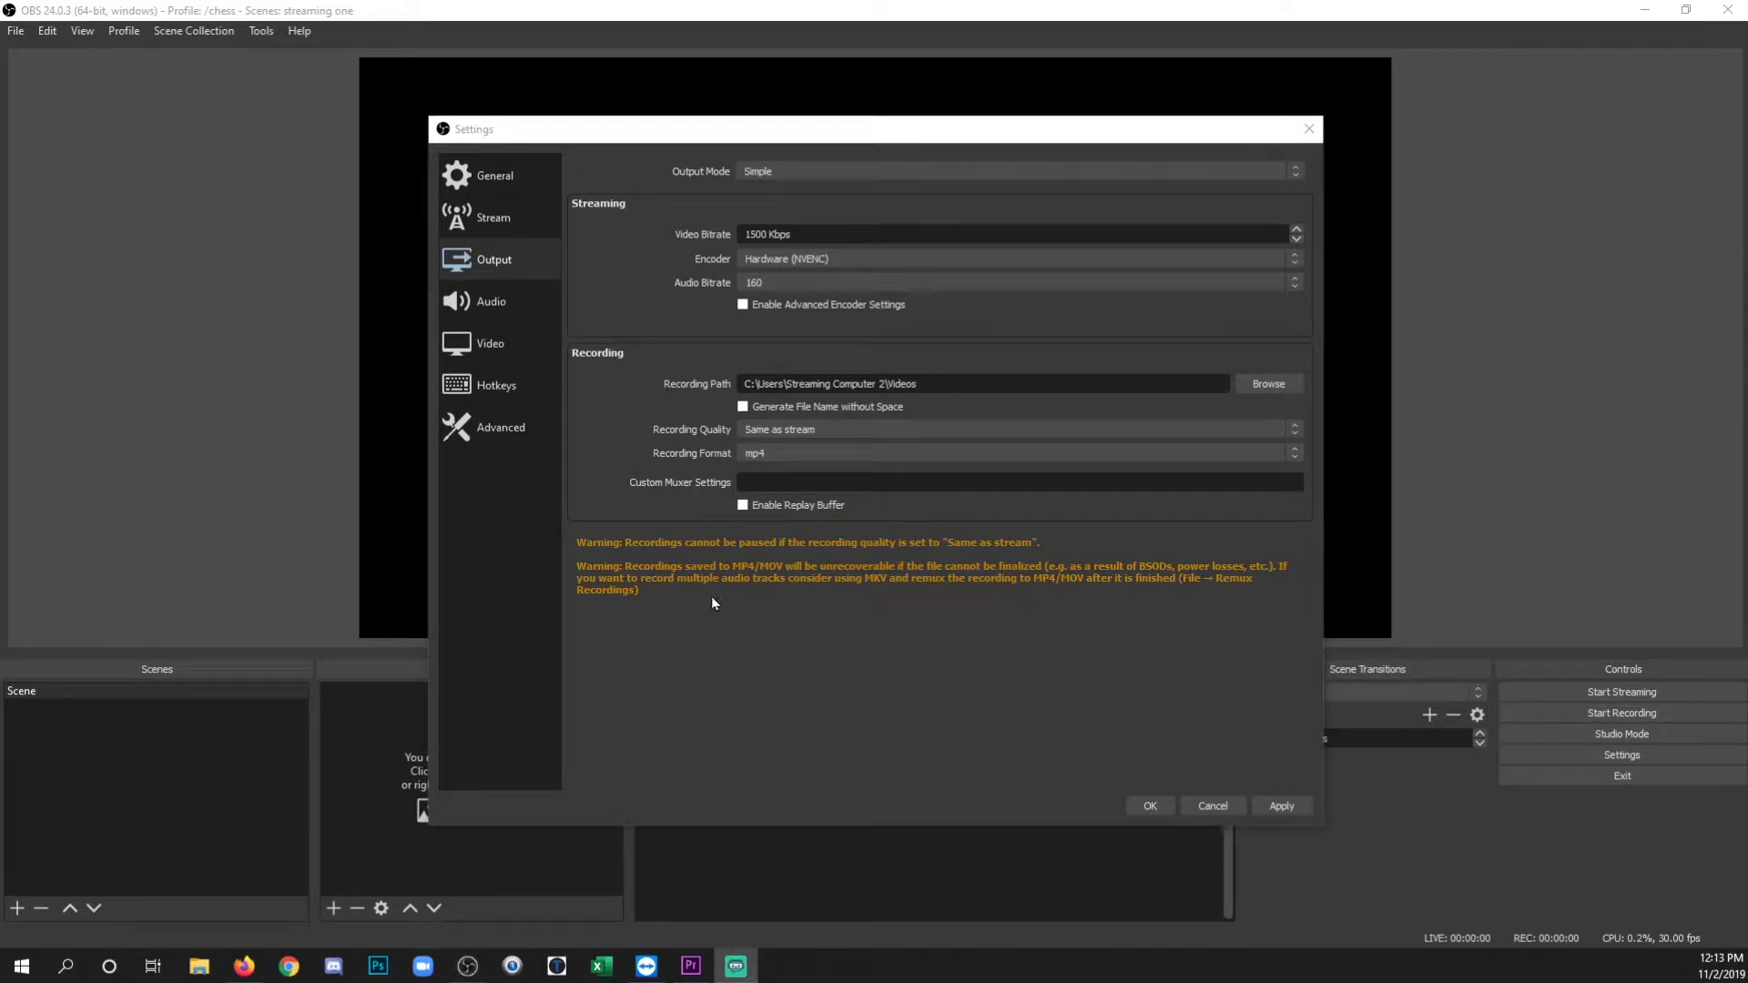
left_click(517, 302)
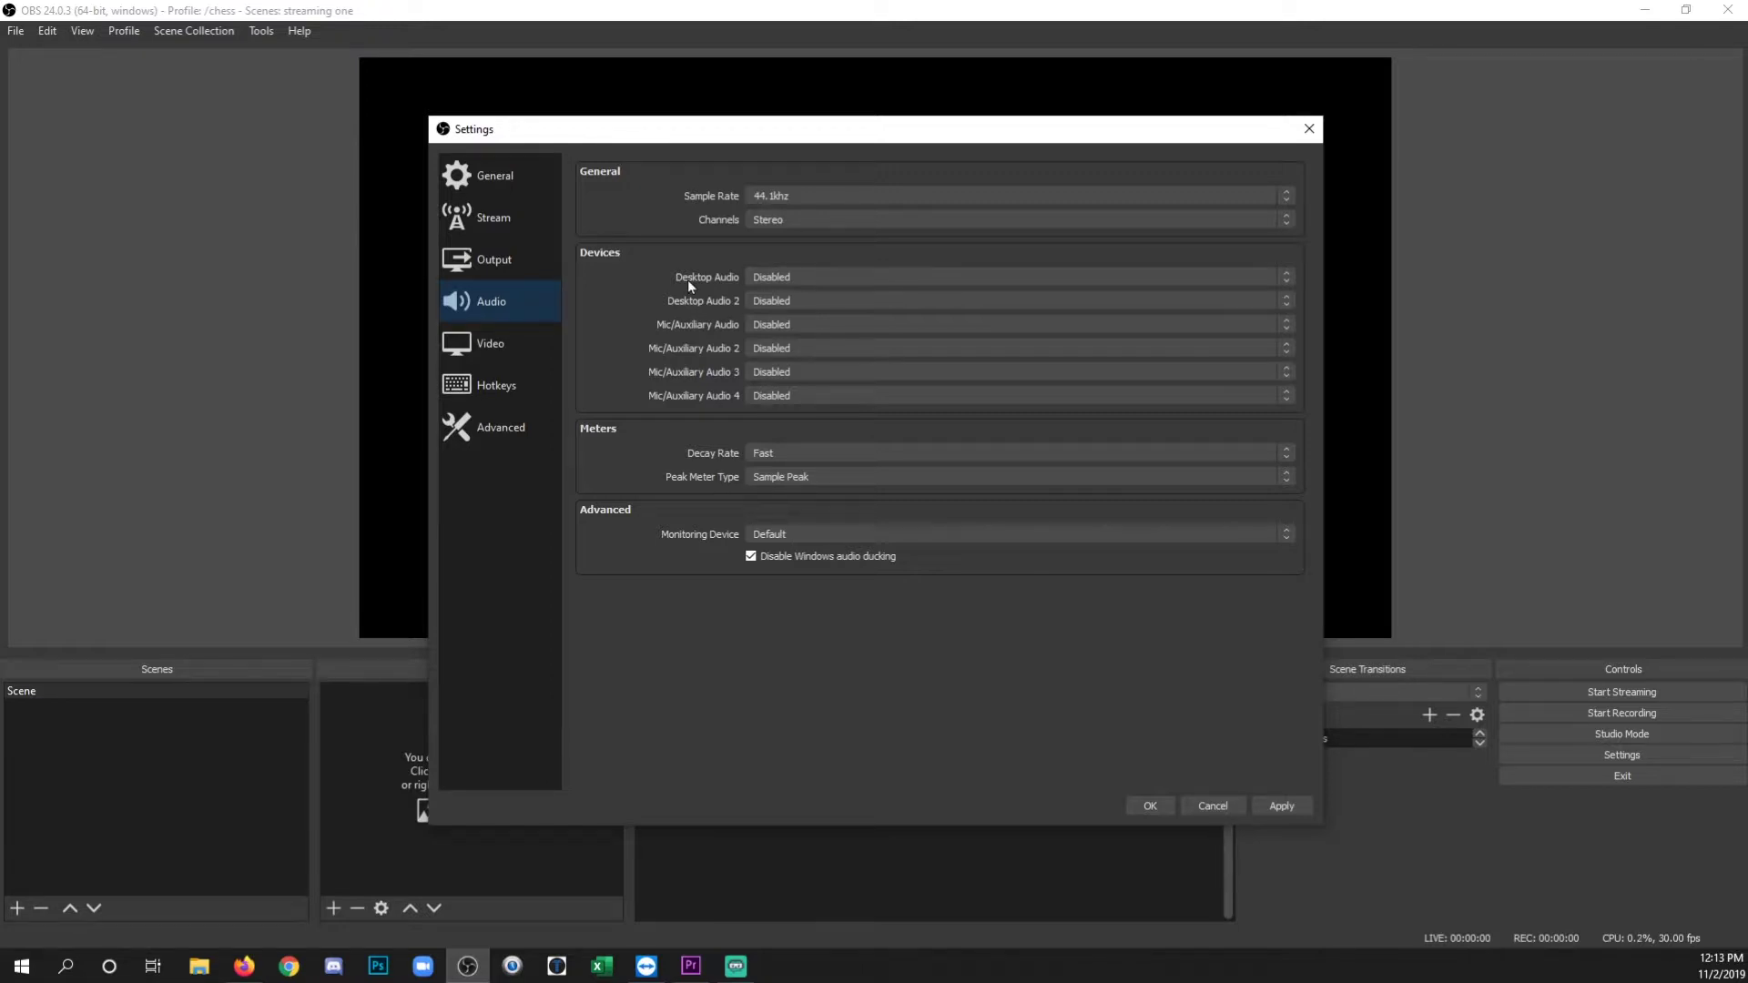
- Use Speakers (Sound Blaster Z) for Desktop Audio and Microphone (Yeti Nano) for Mic/Auxiliary Audio
left_click(774, 278)
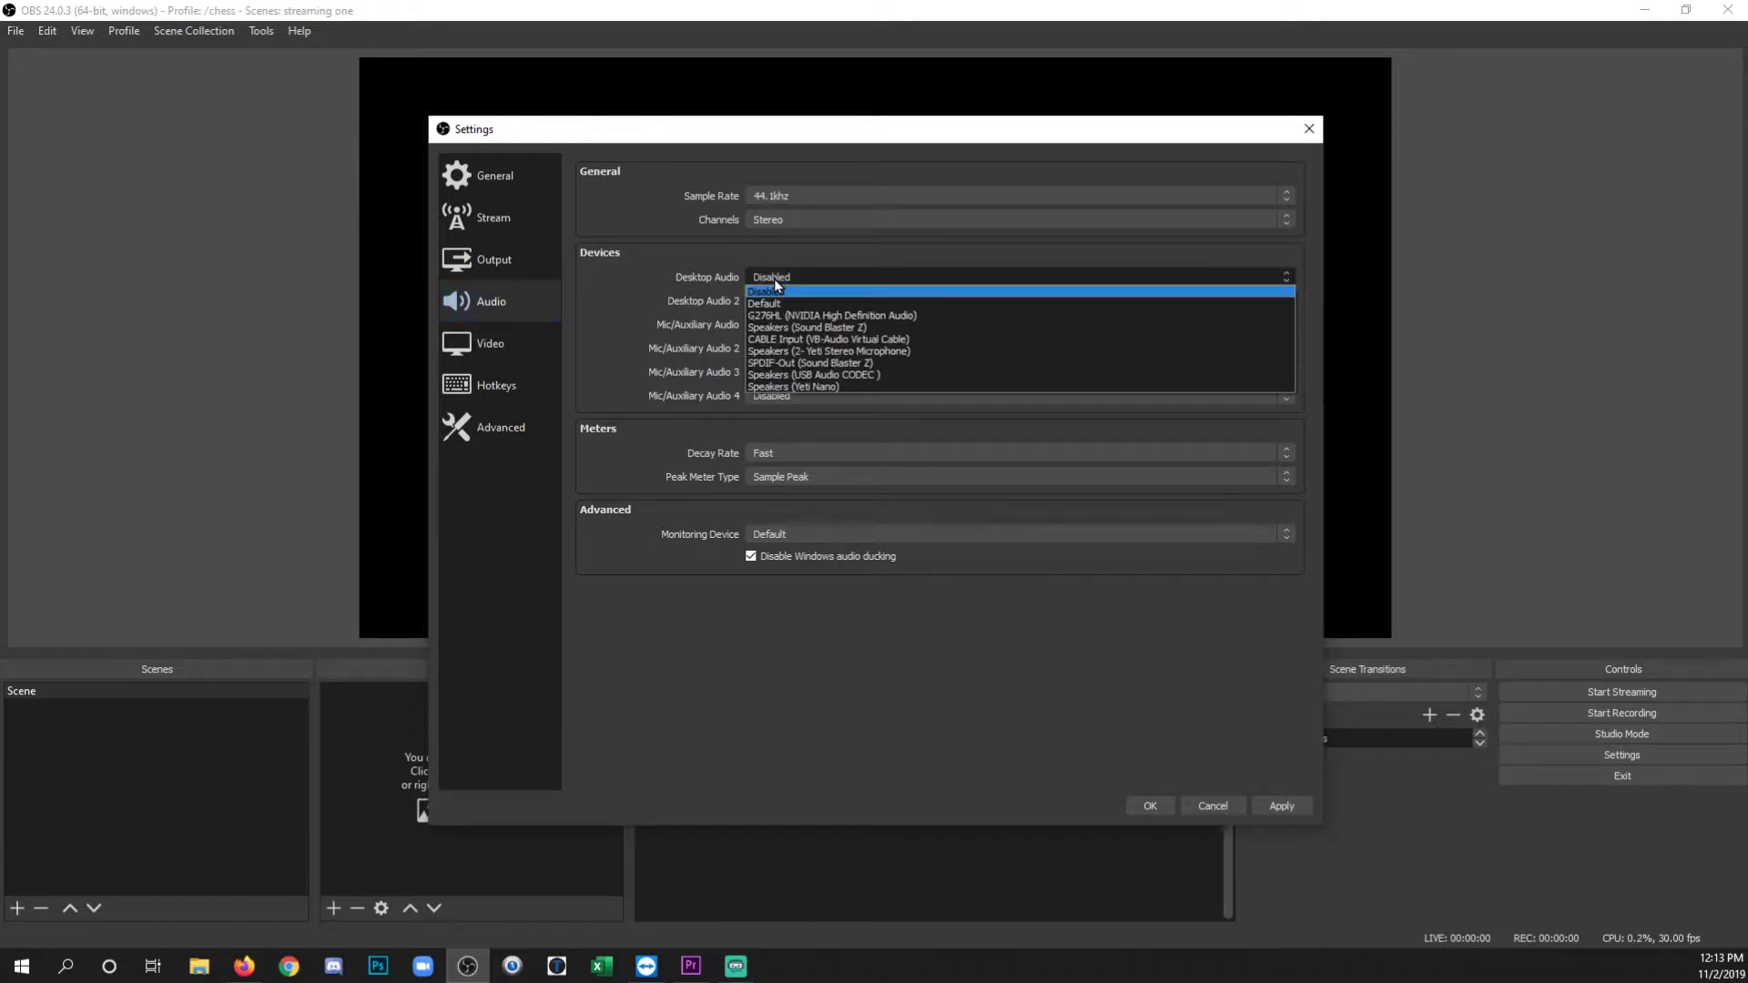
left_click(894, 332)
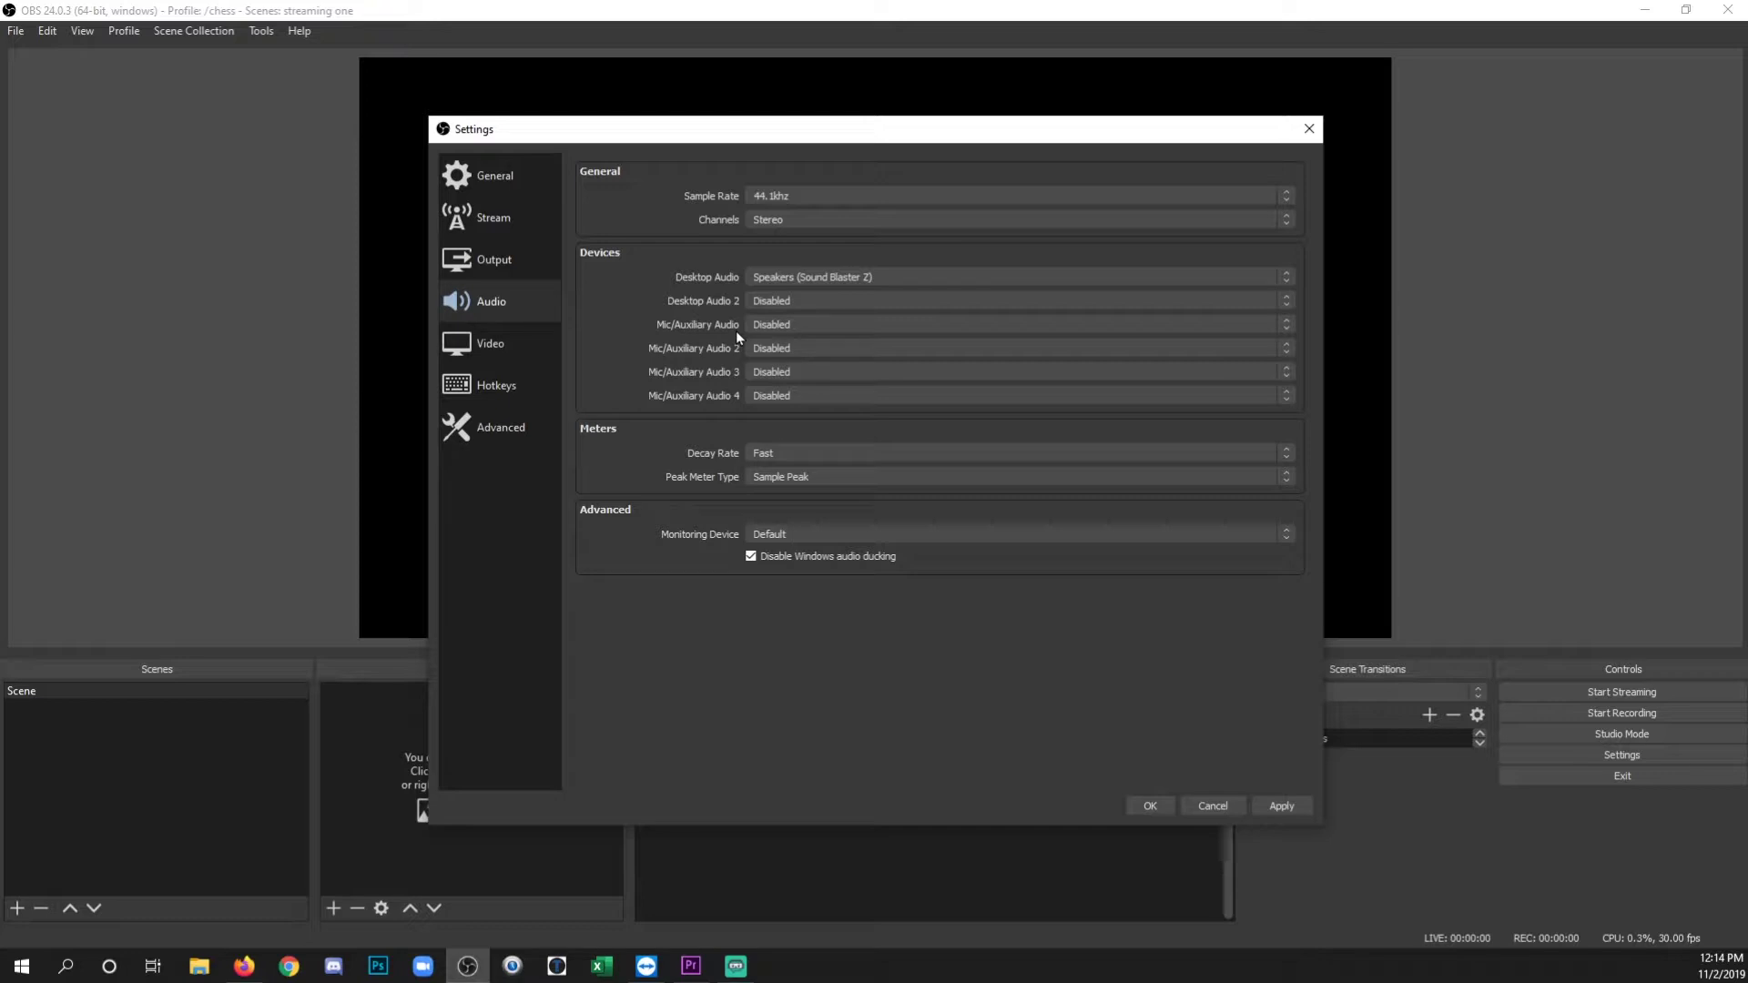
left_click(839, 326)
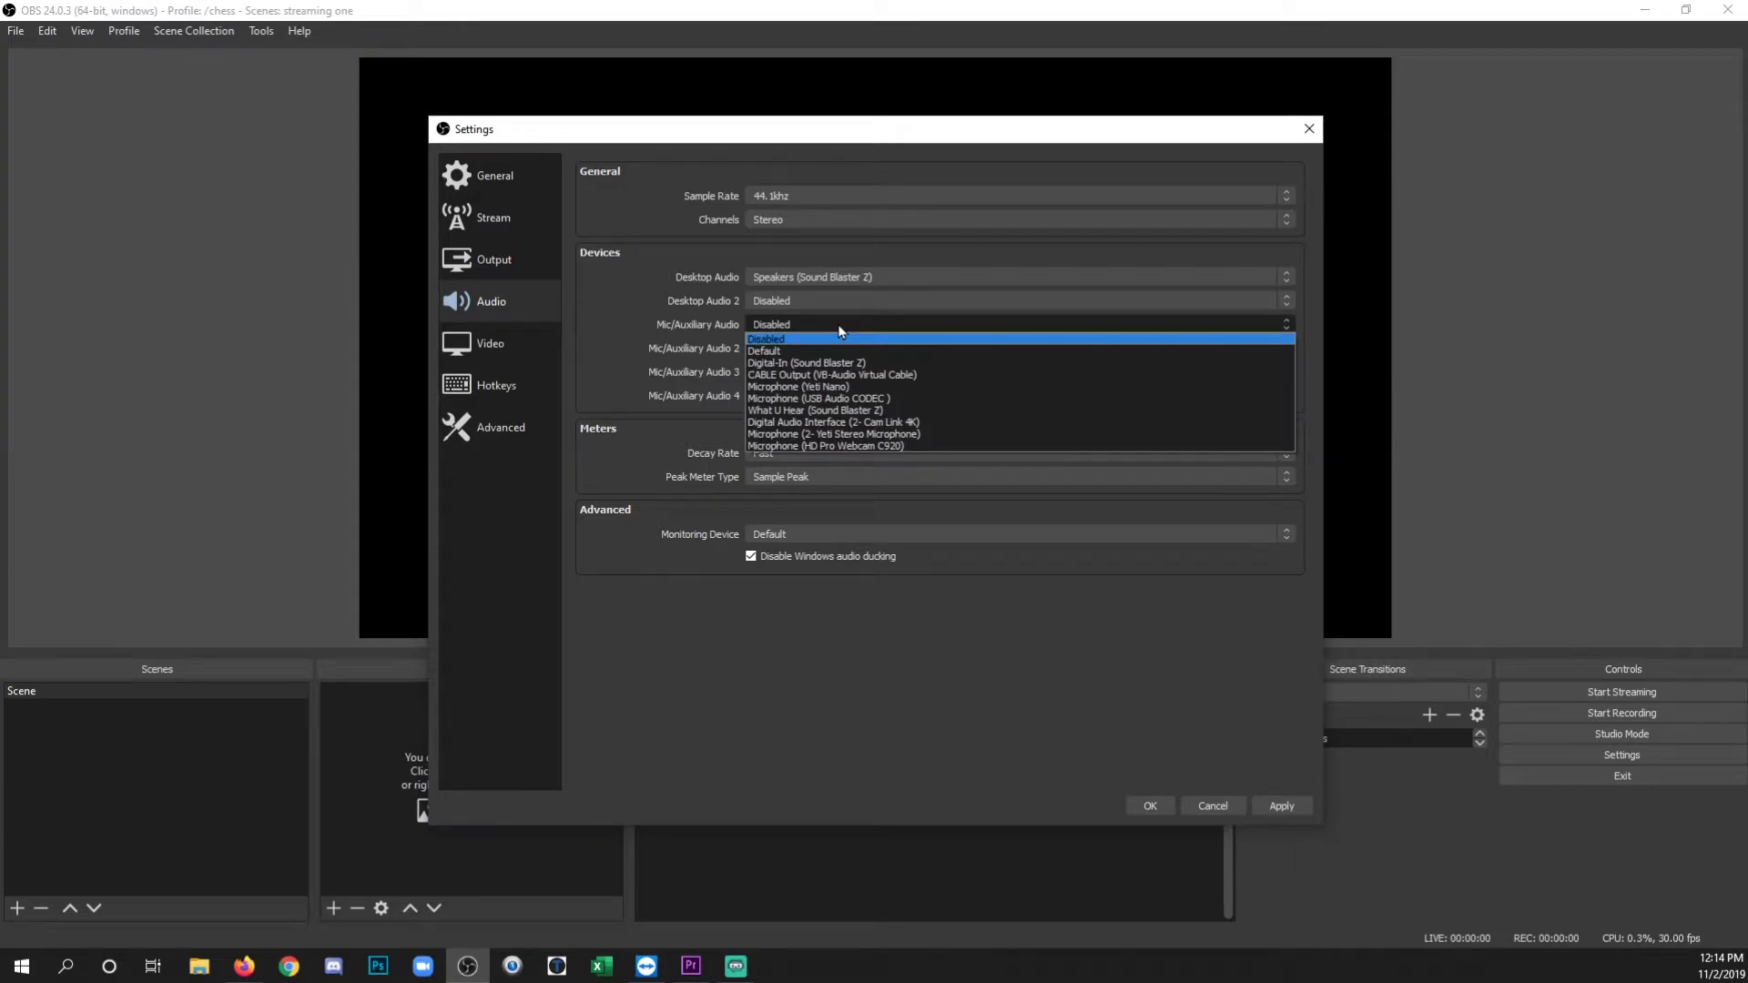
left_click(890, 387)
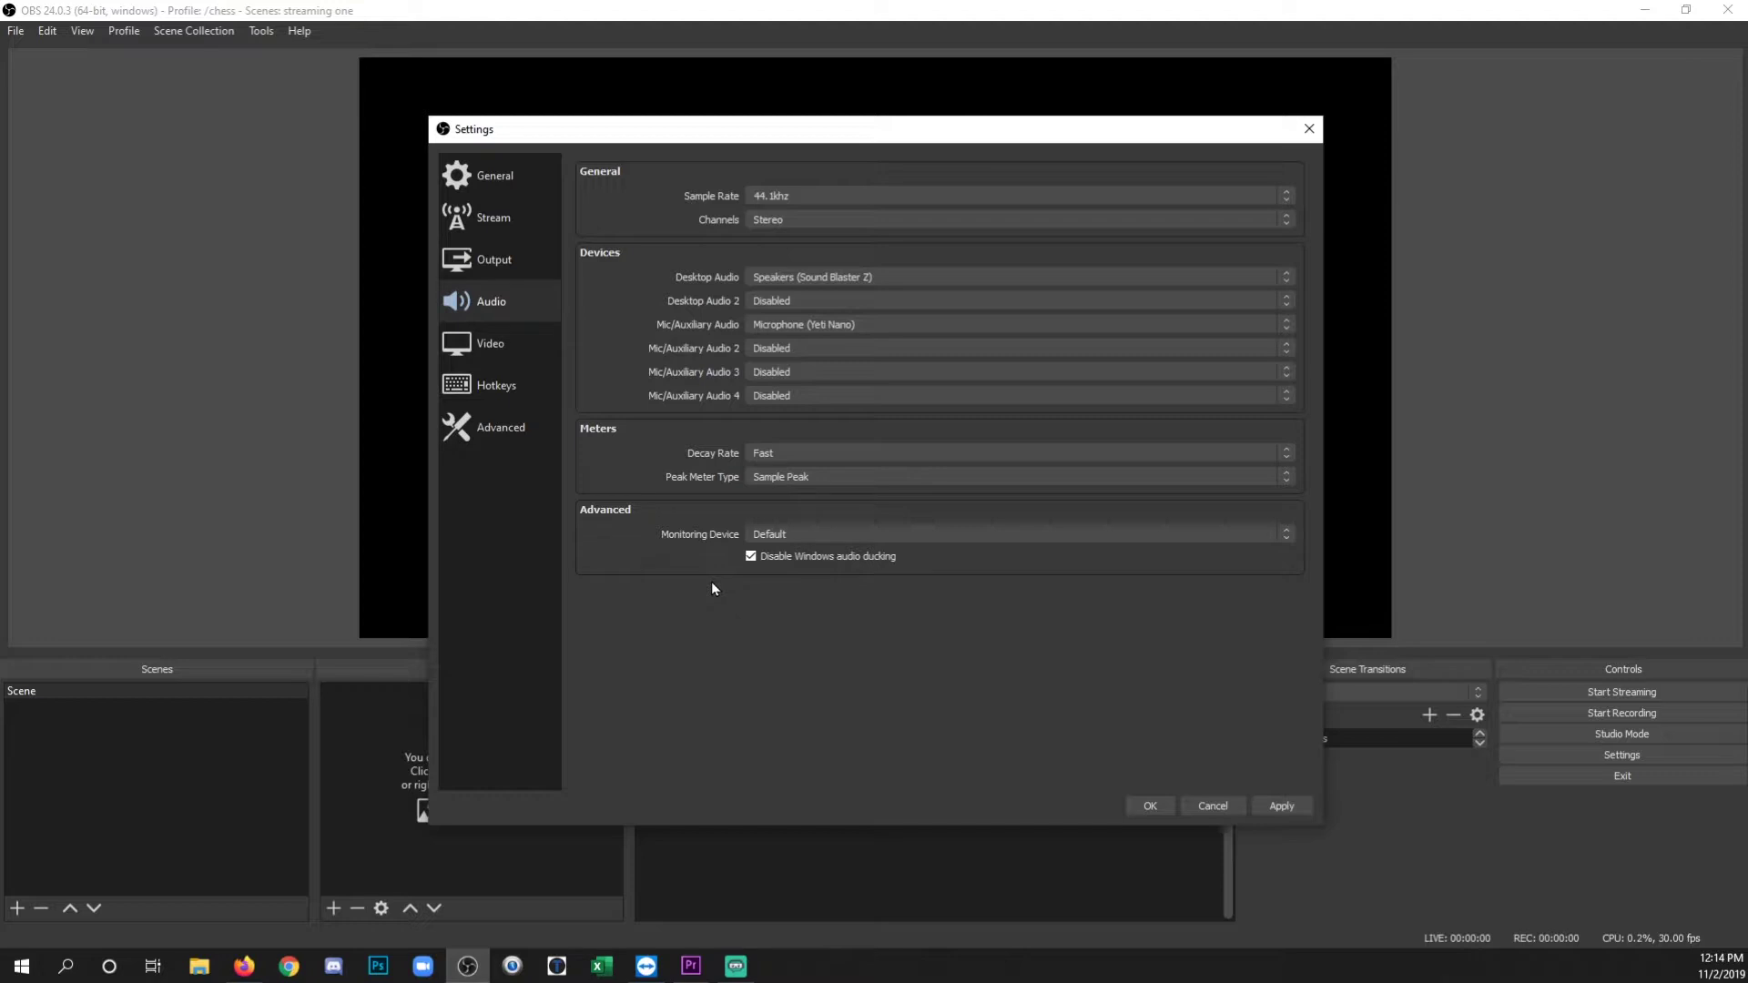
left_click(488, 350)
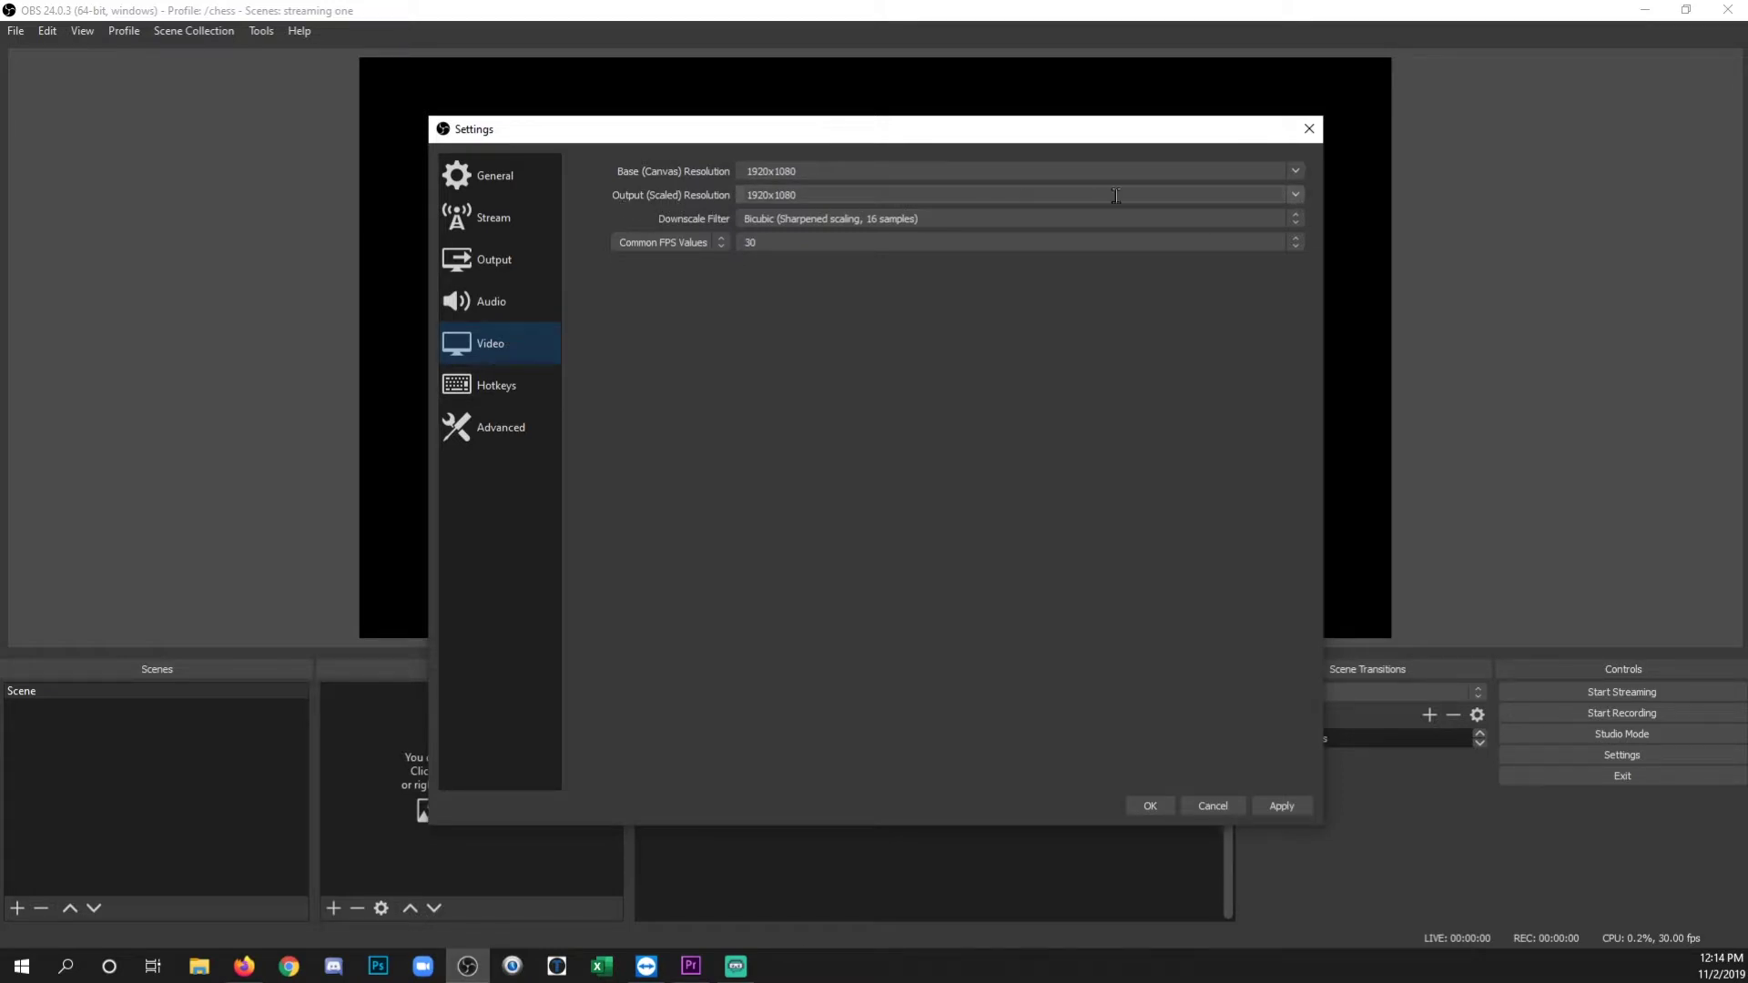
- Keep the output resolution at 1920x1080 and set Common FPS Values to 30
left_click(1296, 197)
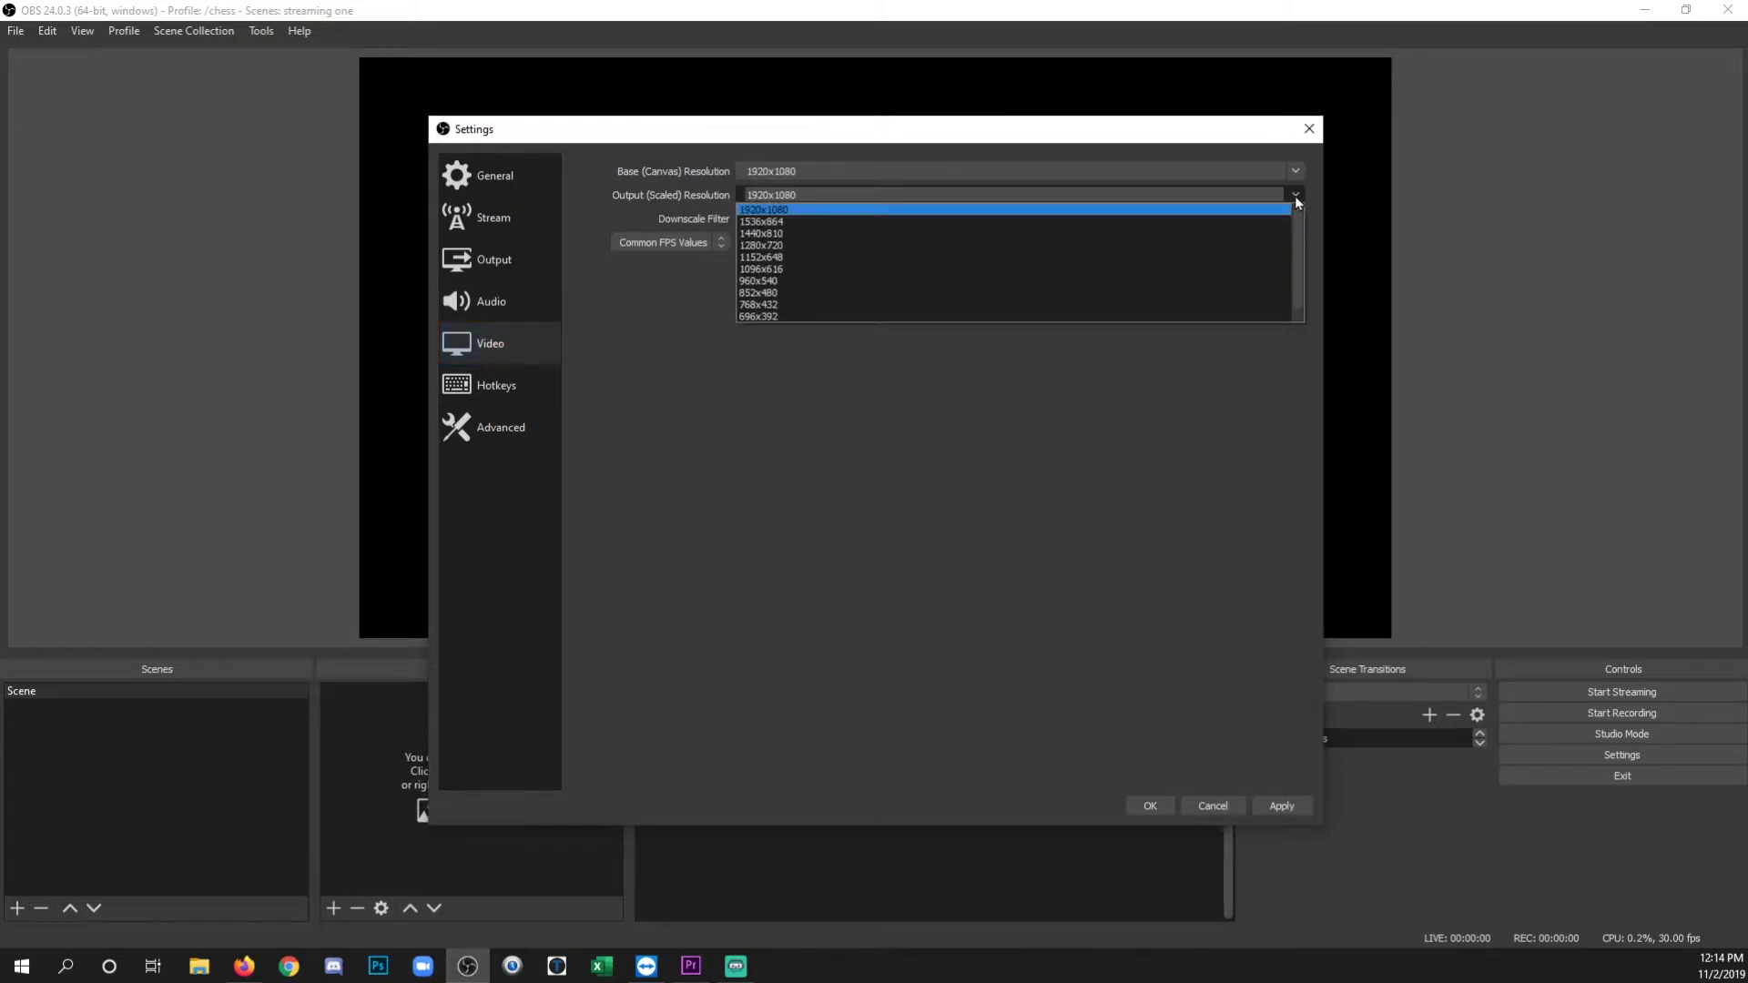
left_click(792, 248)
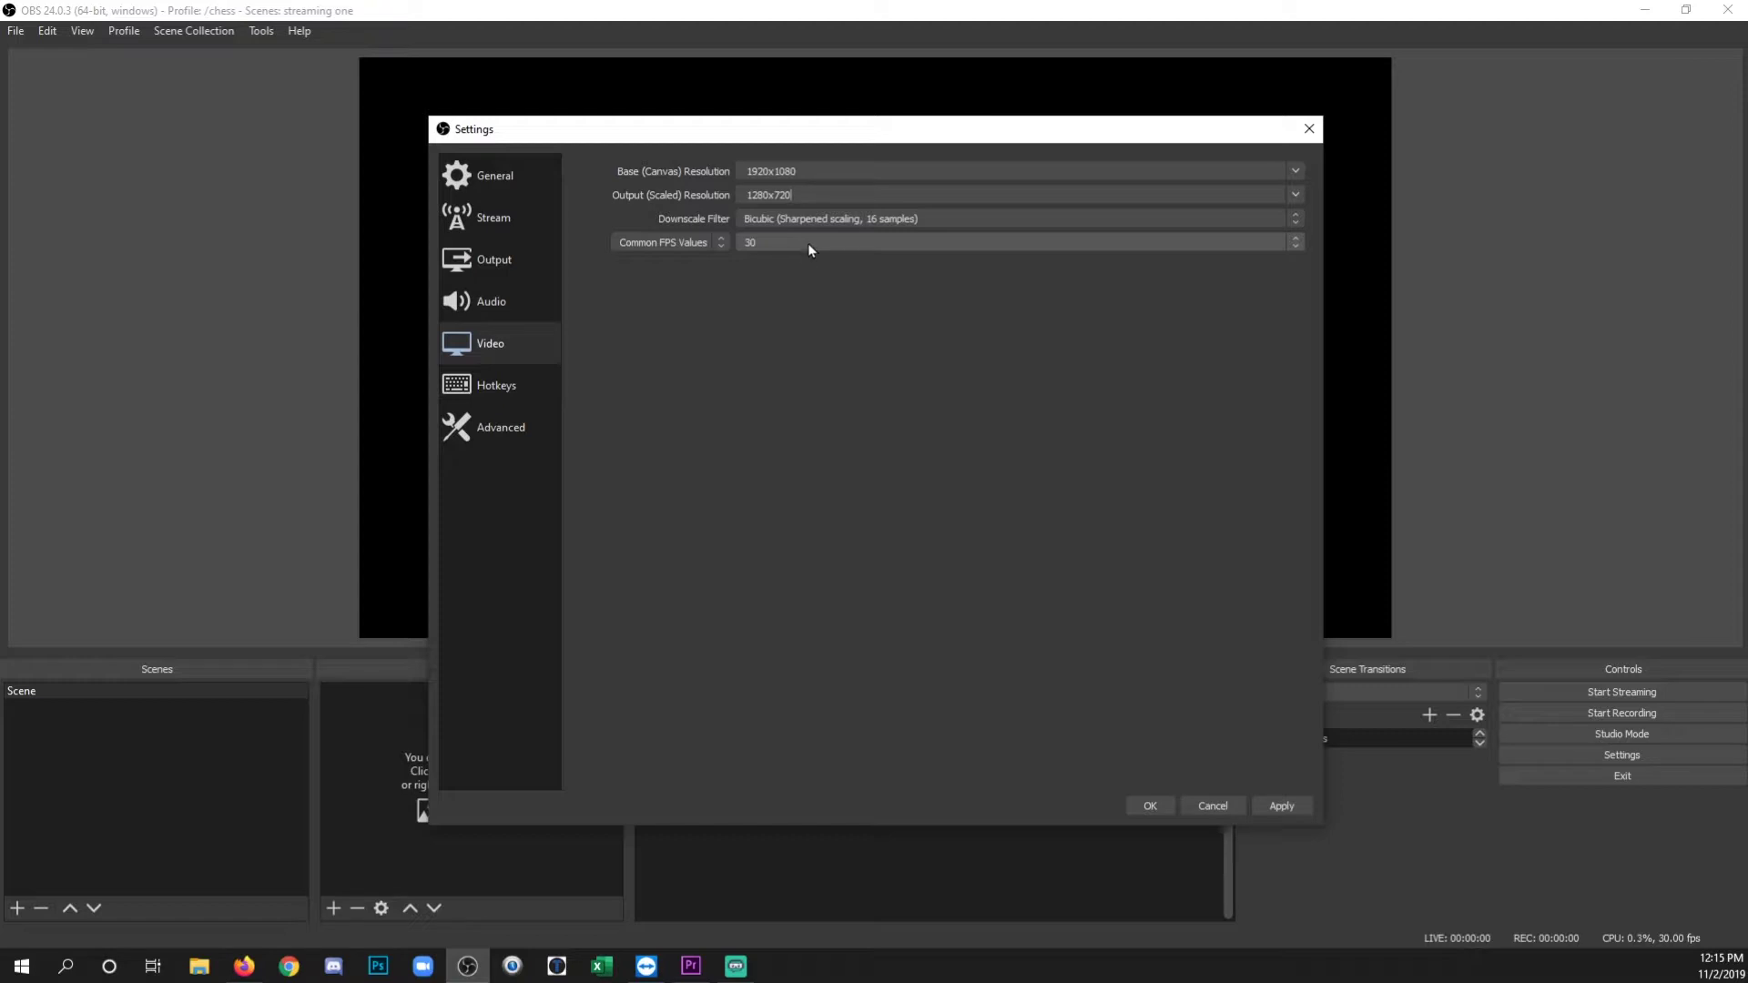
left_click(1293, 195)
left_click(1215, 208)
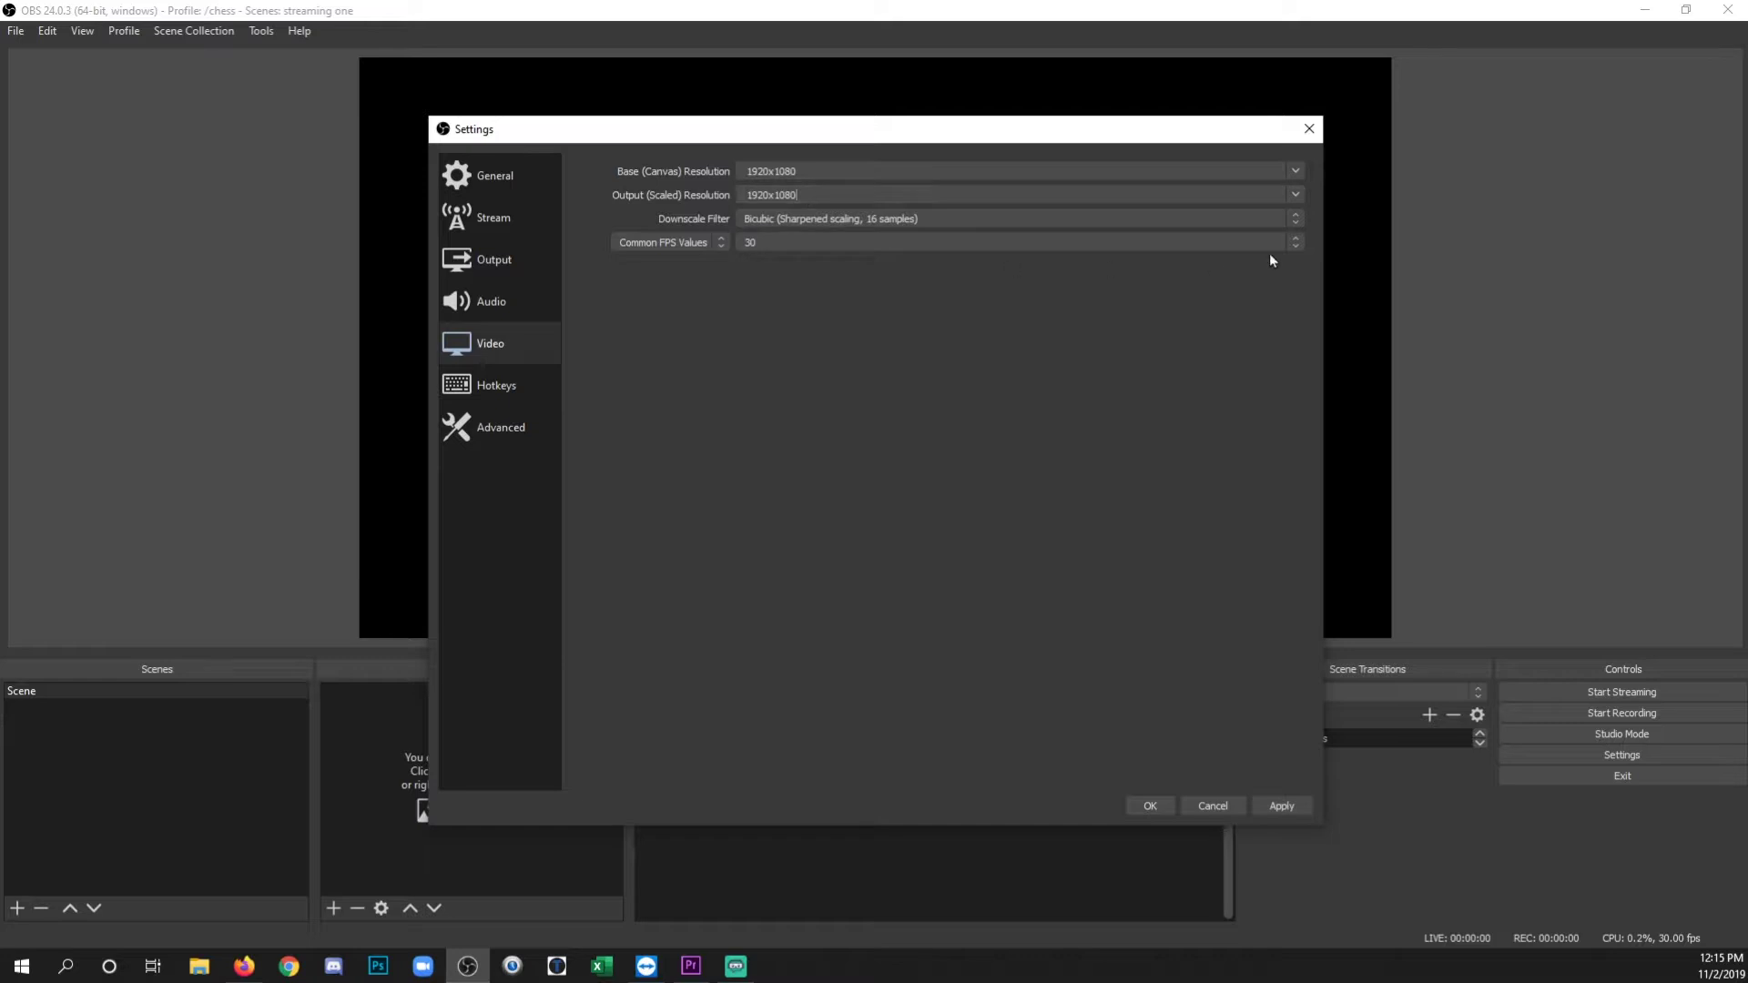
left_click(1293, 244)
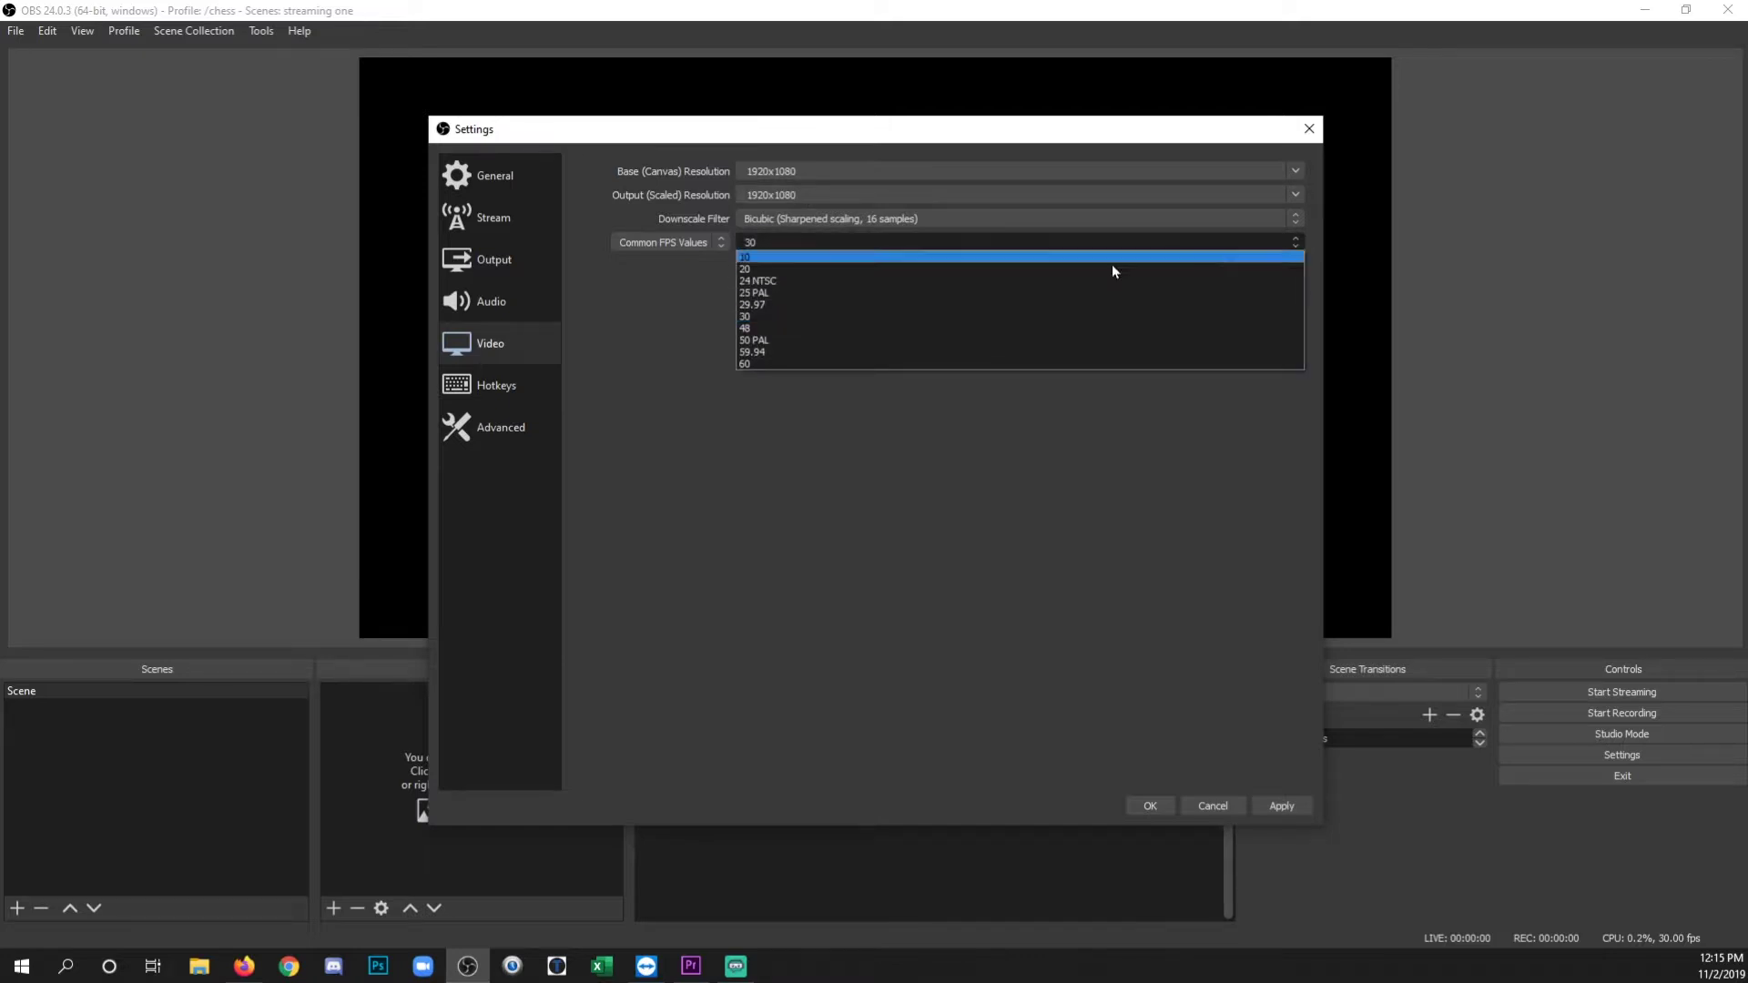
left_click(762, 319)
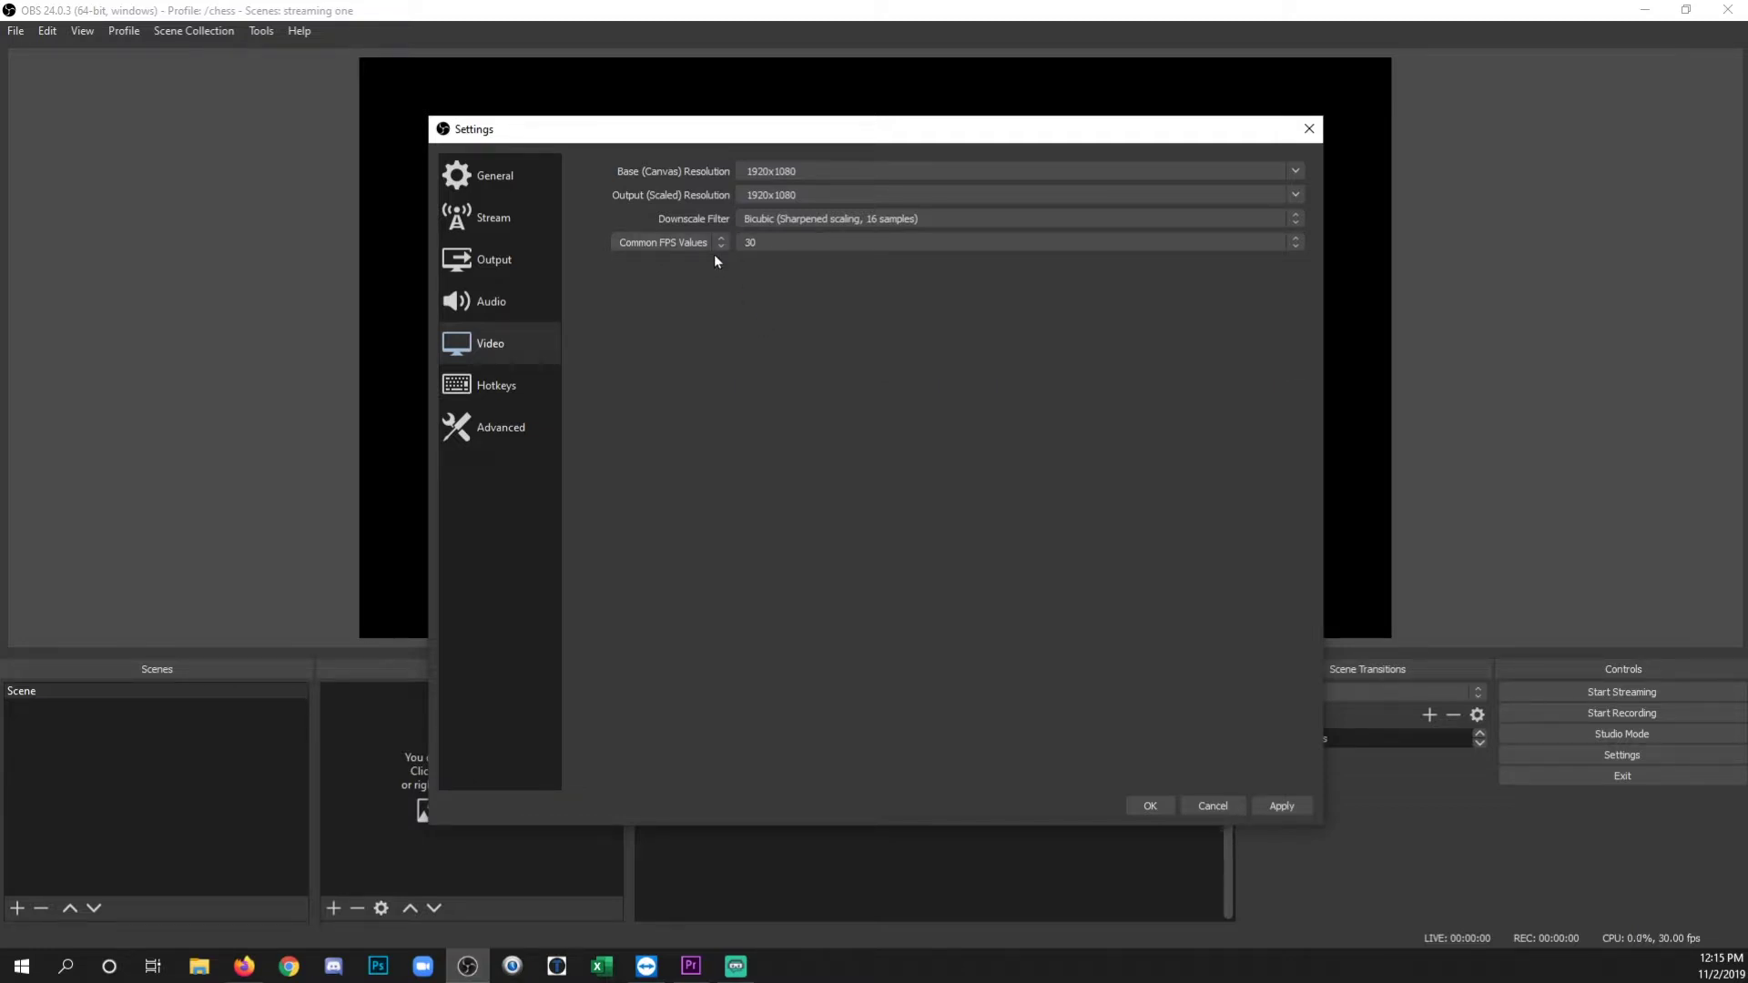
- Show the Hotkeys page of the Settings window
left_click(525, 385)
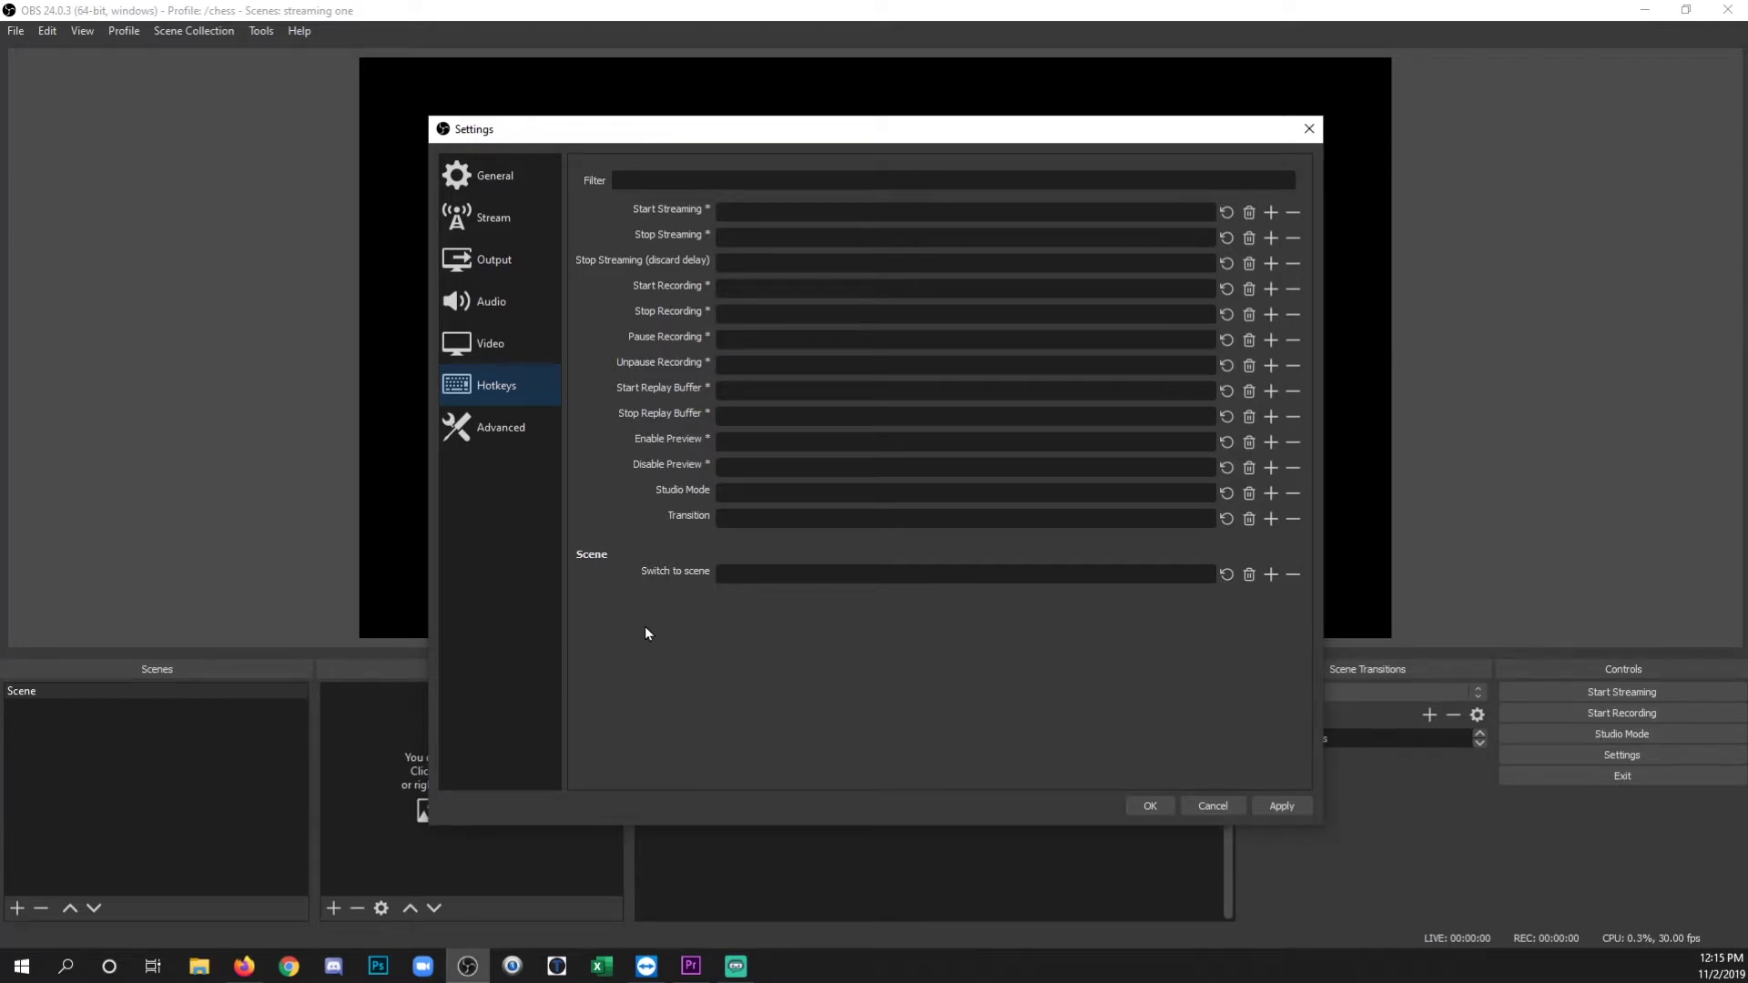
- Set Process Priority to Above Normal on the Advanced page
left_click(517, 433)
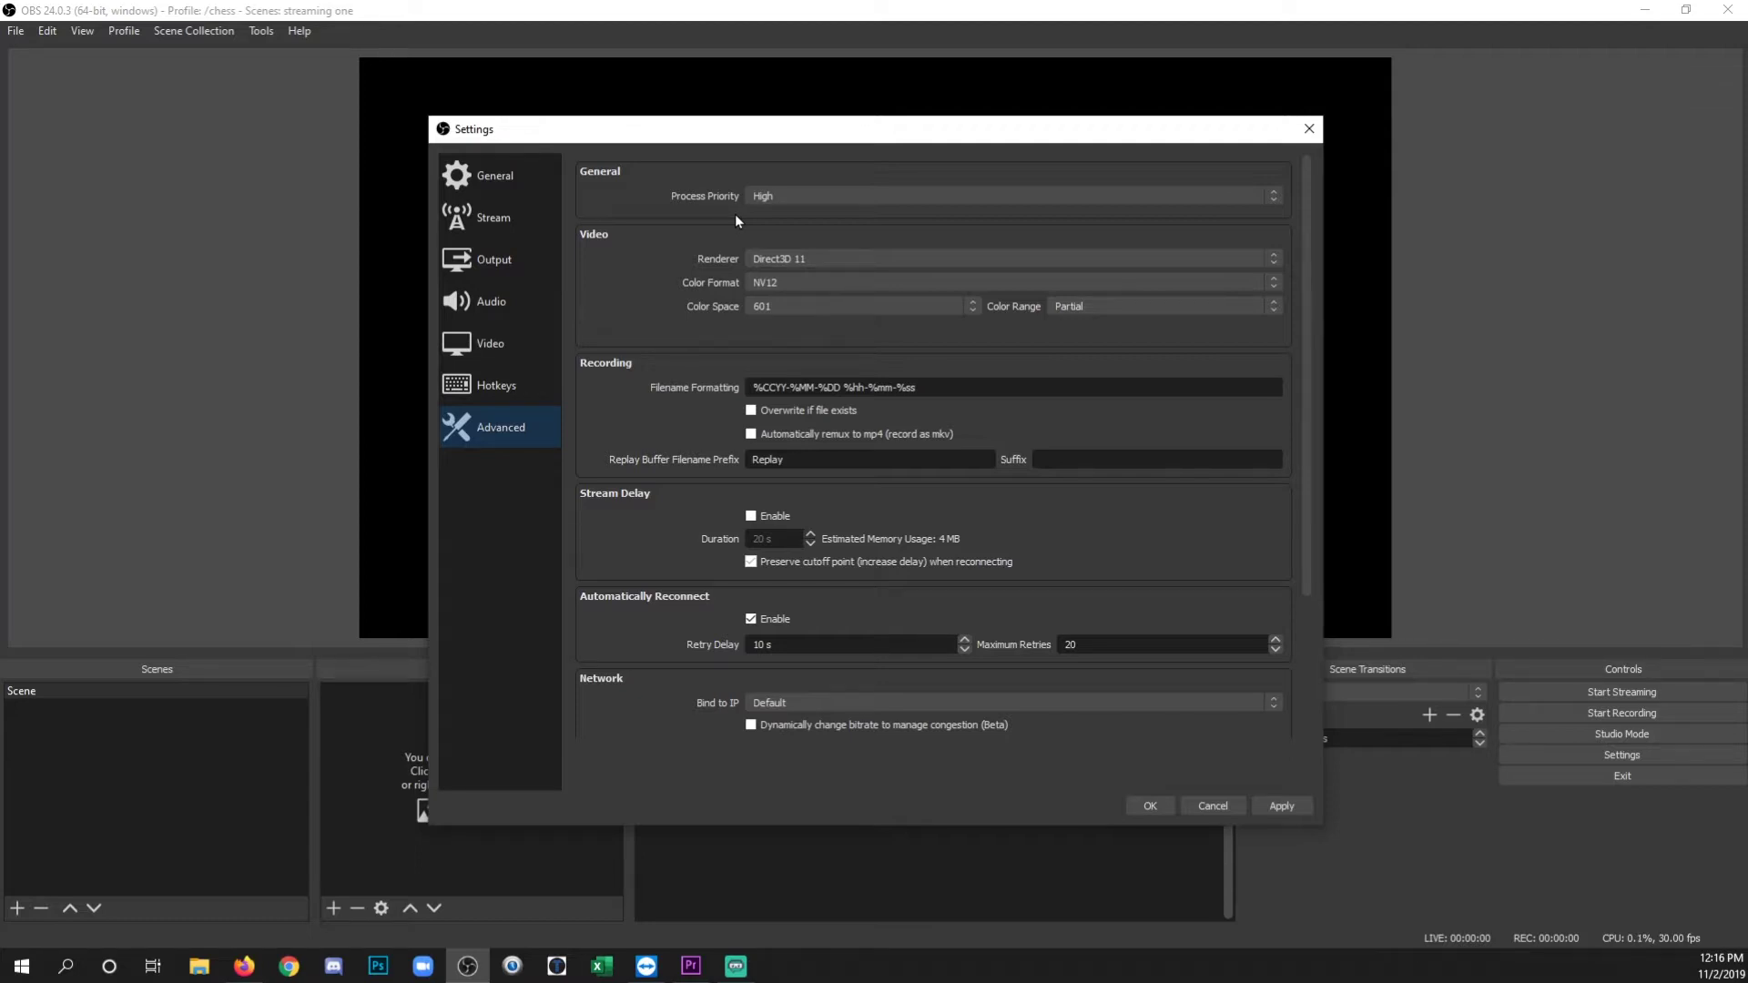
left_click(799, 196)
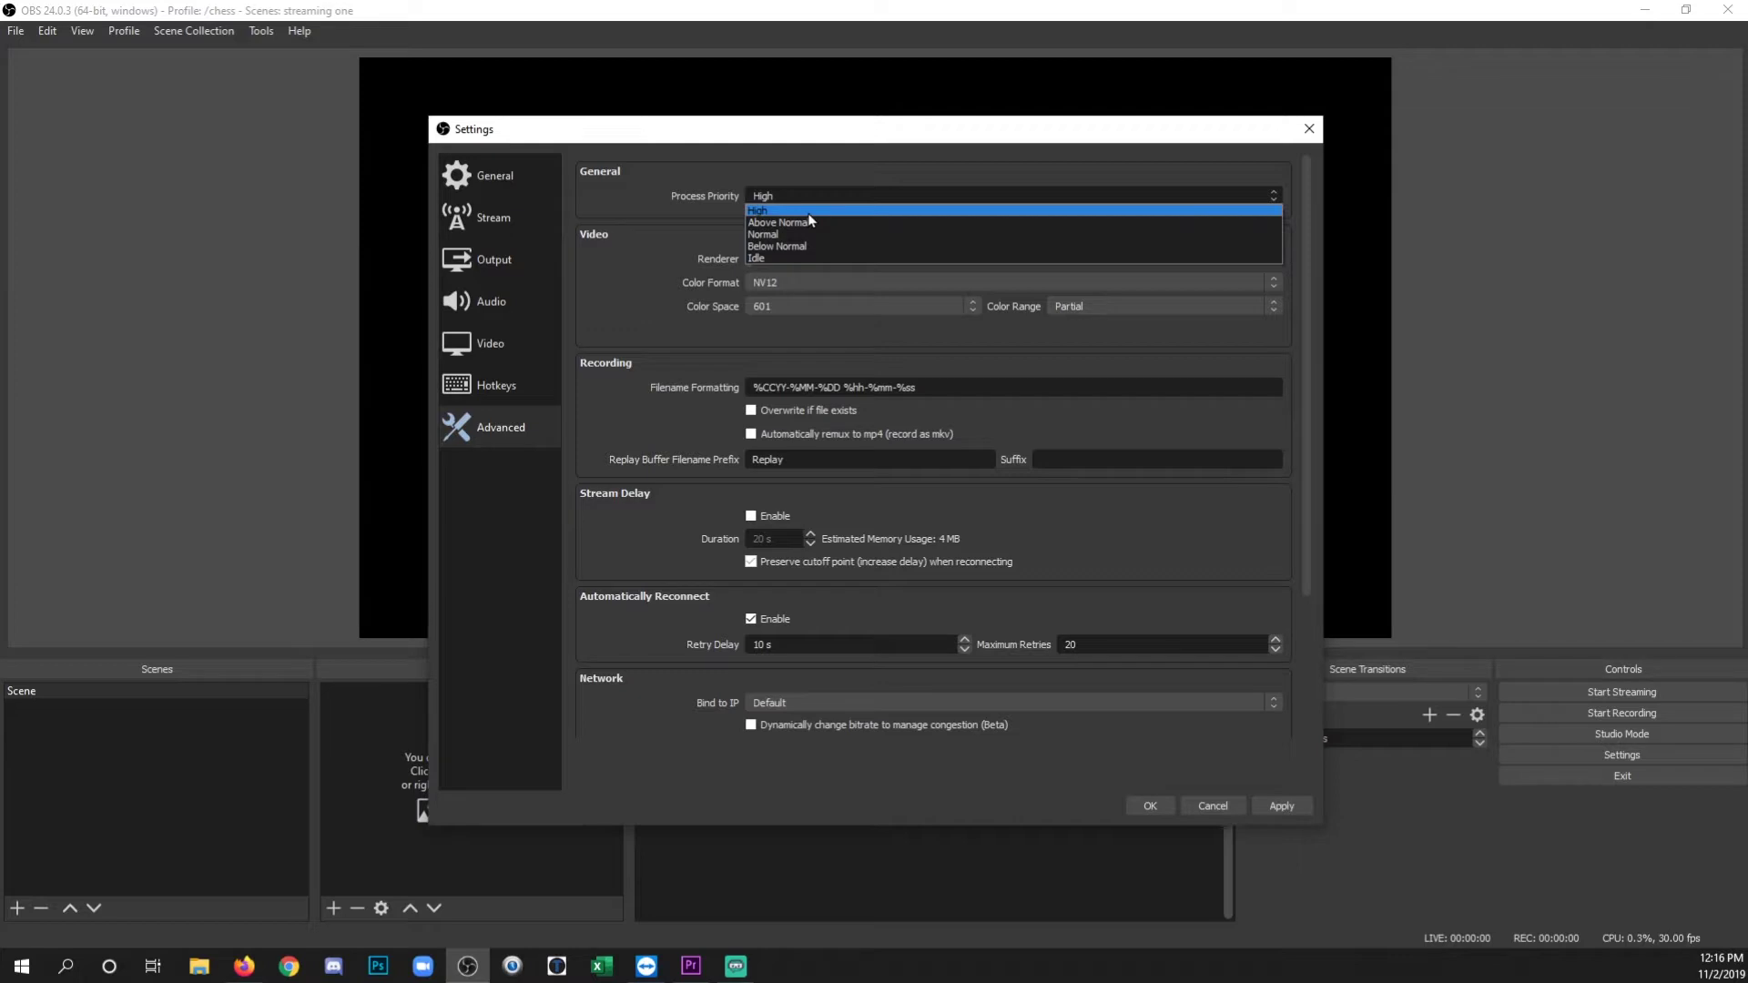
left_click(816, 225)
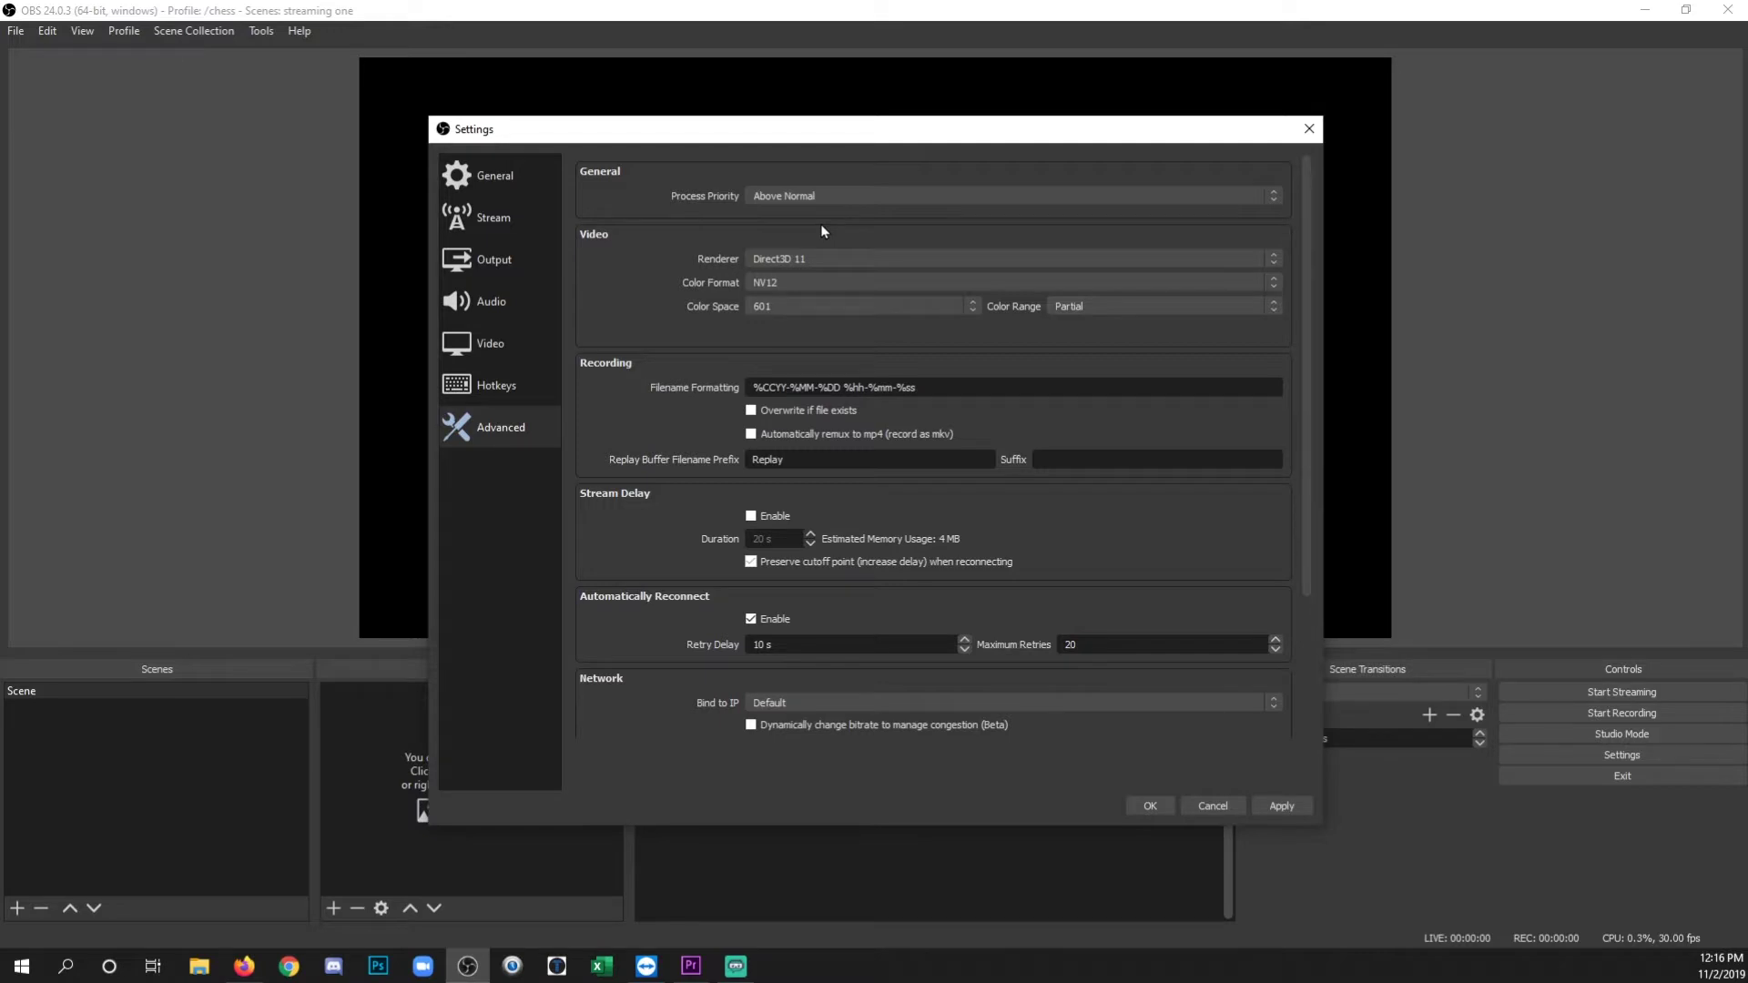
left_click(827, 198)
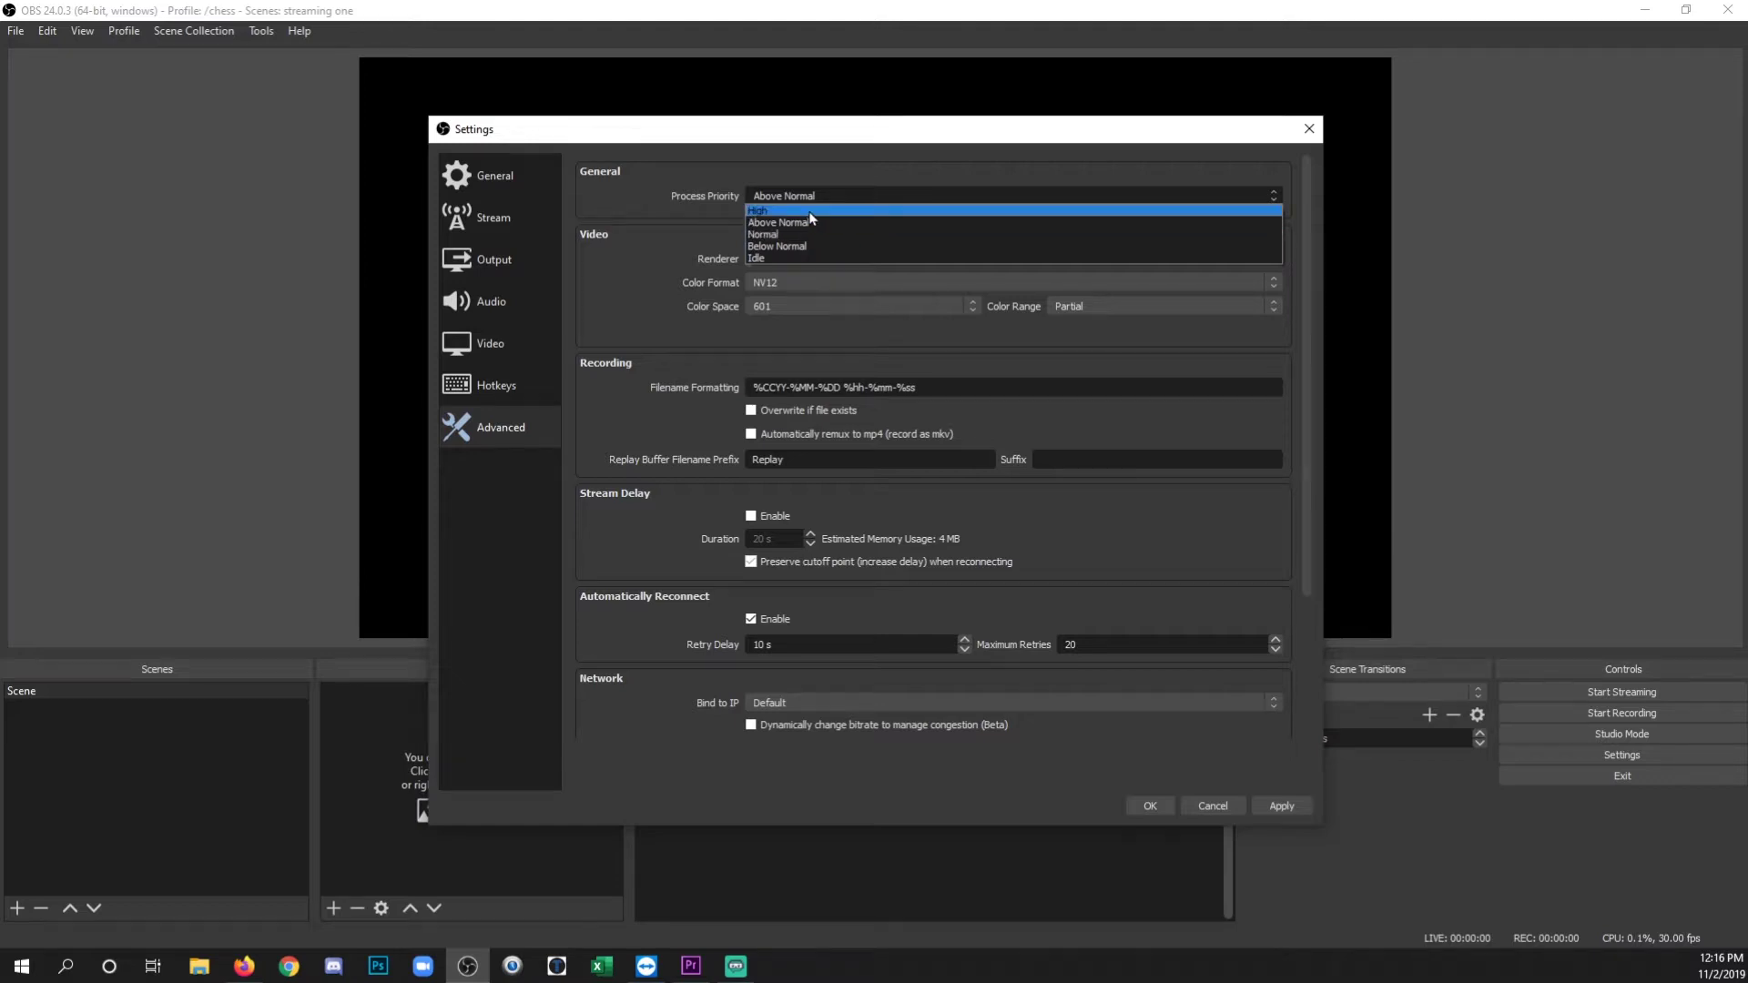
left_click(814, 222)
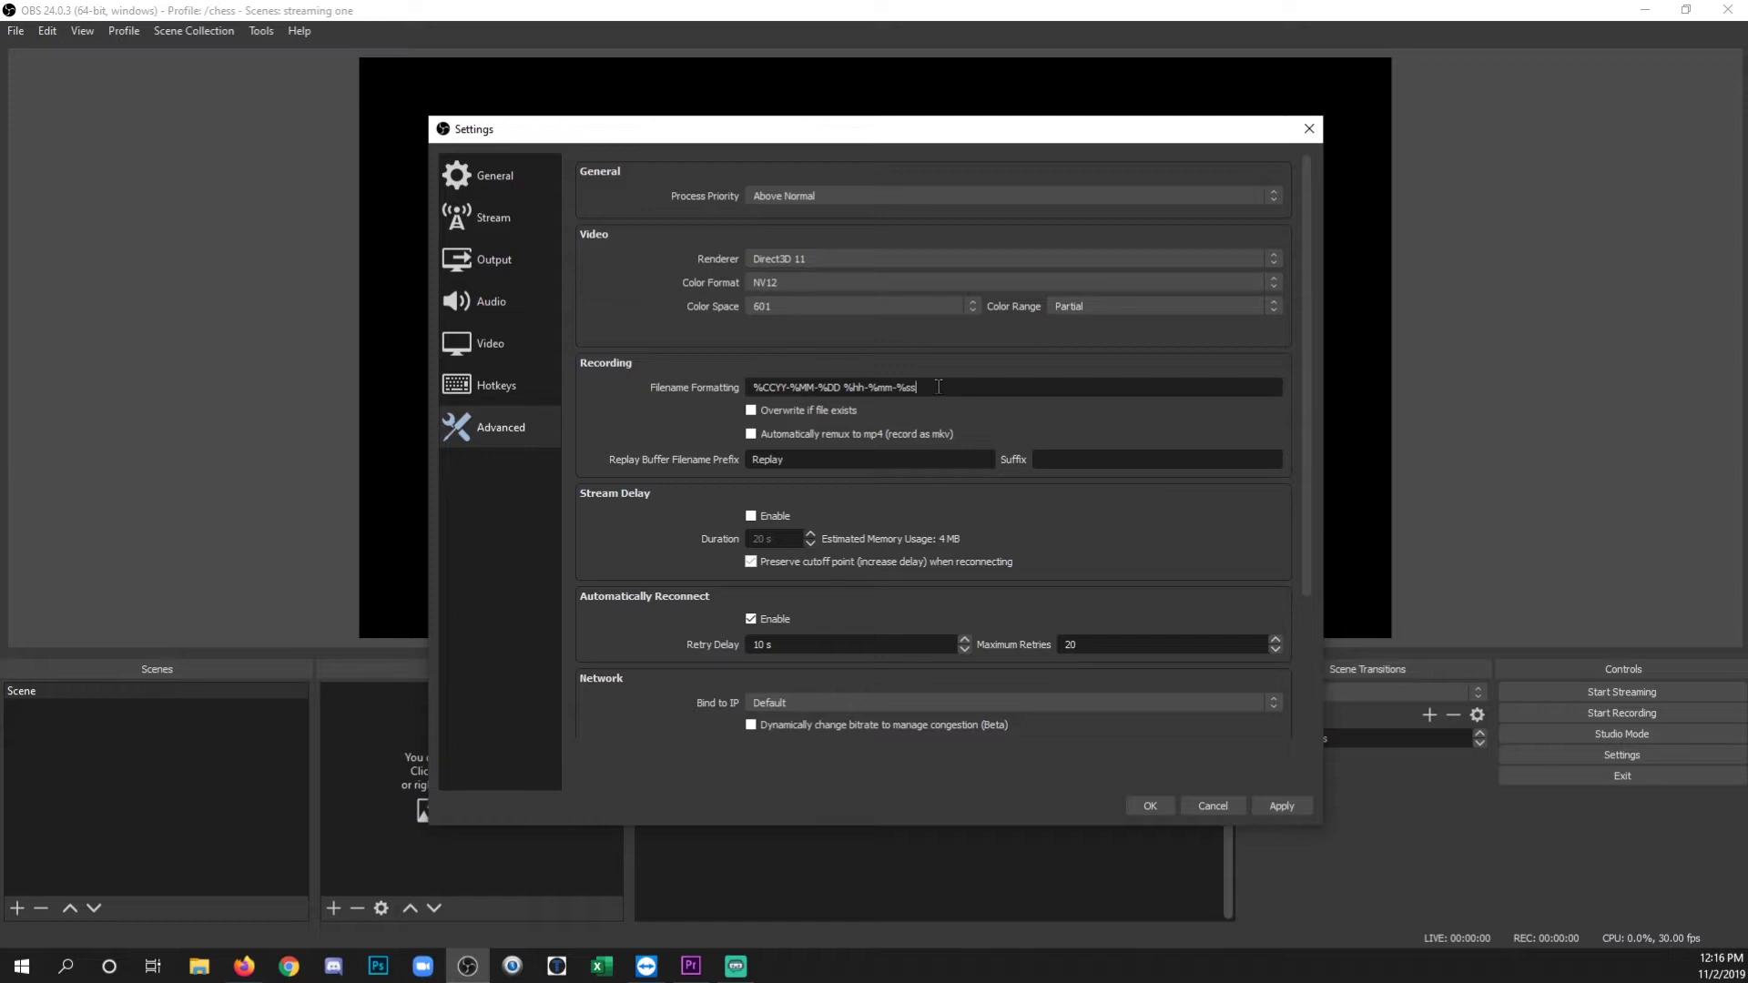
left_click_drag(938, 387, 681, 386)
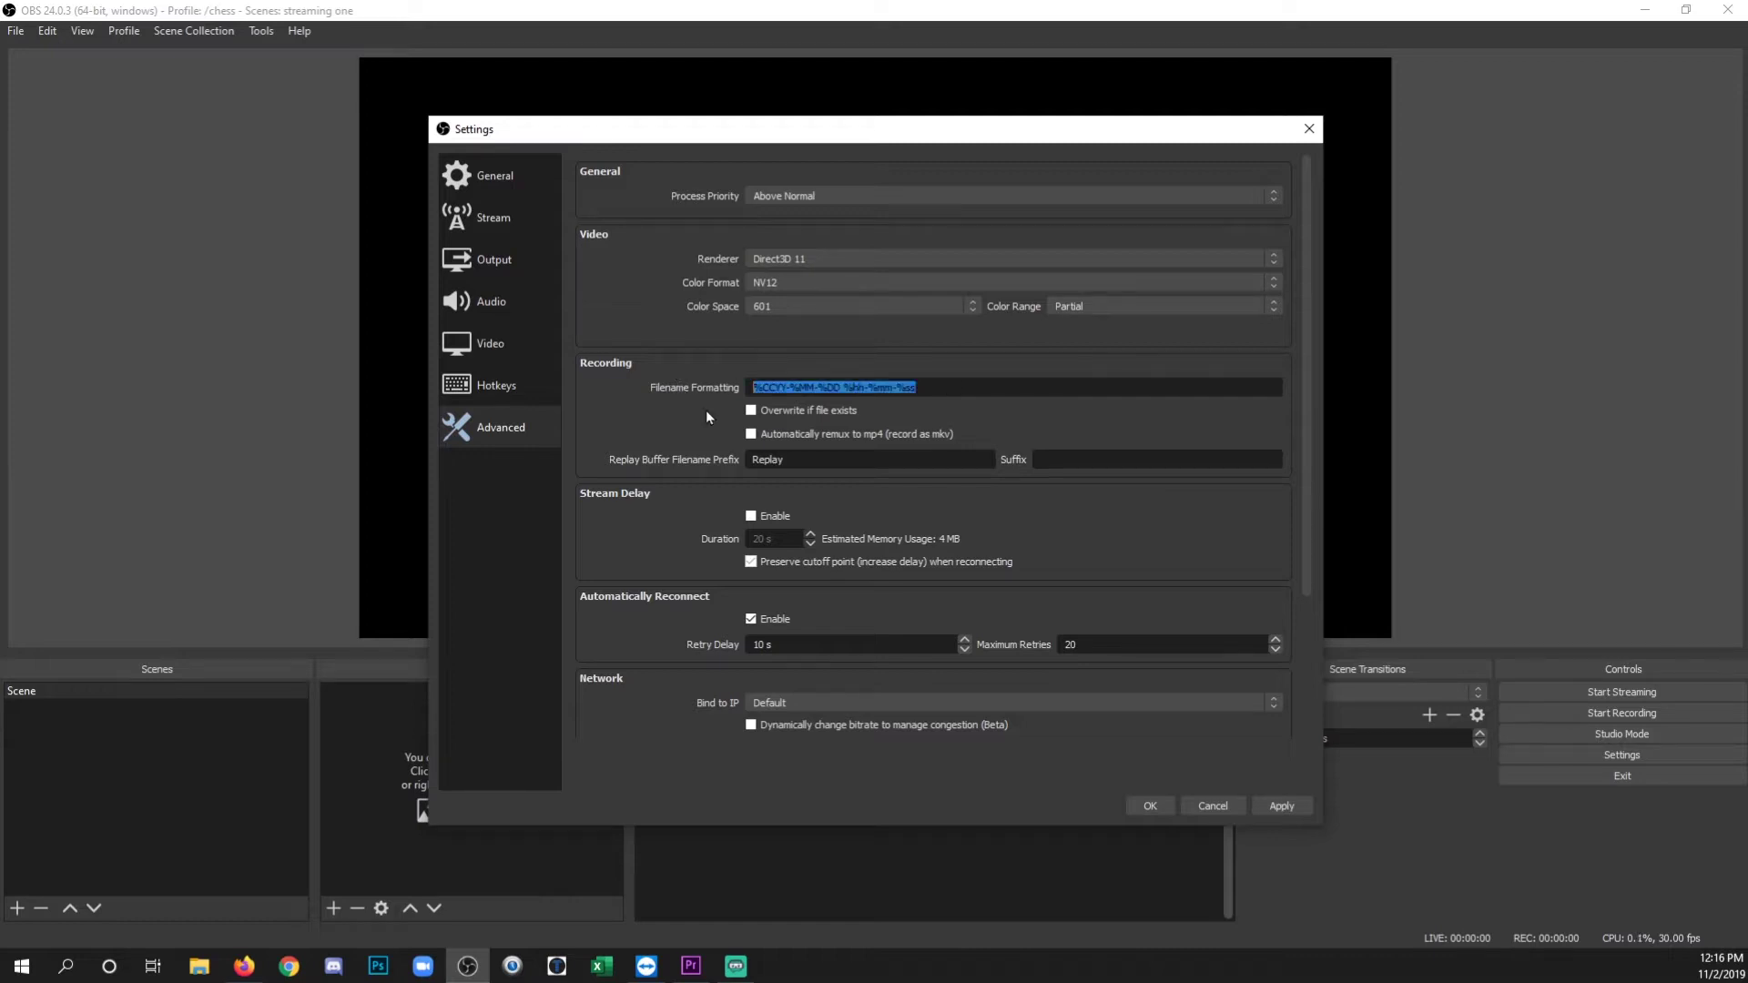
scroll(707, 409, "down", 1)
scroll(705, 426, "down", 1)
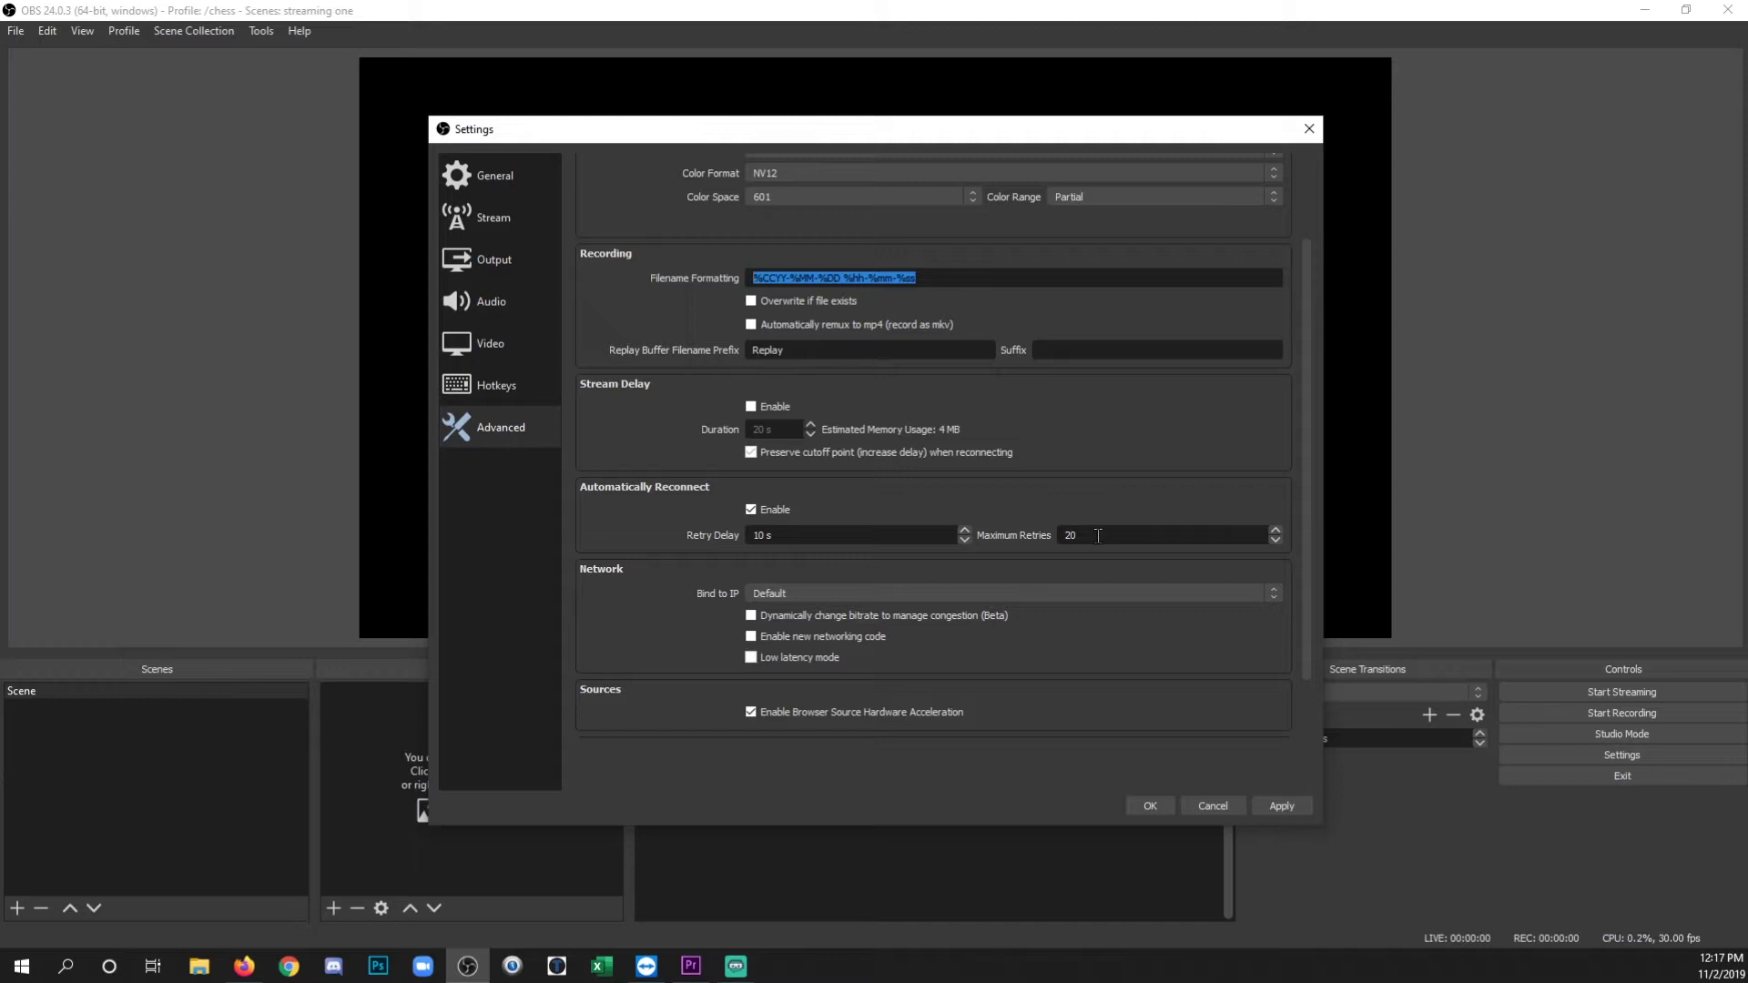
scroll(649, 527, "down", 2)
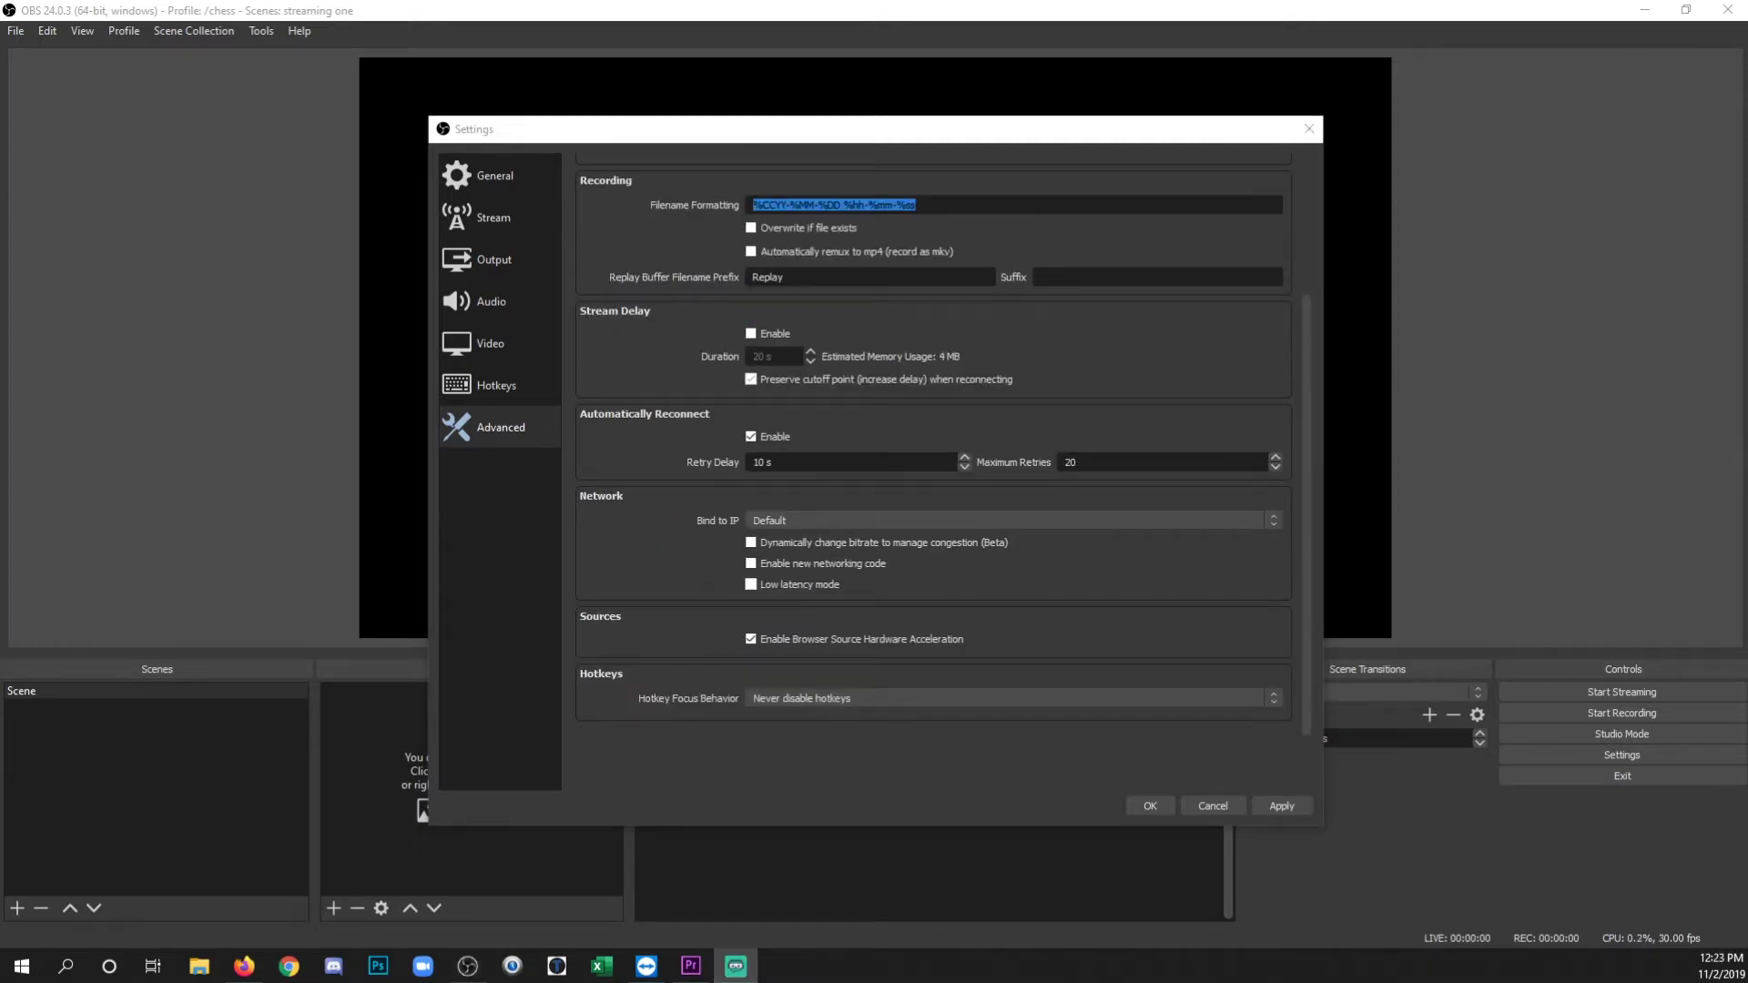
left_click(523, 221)
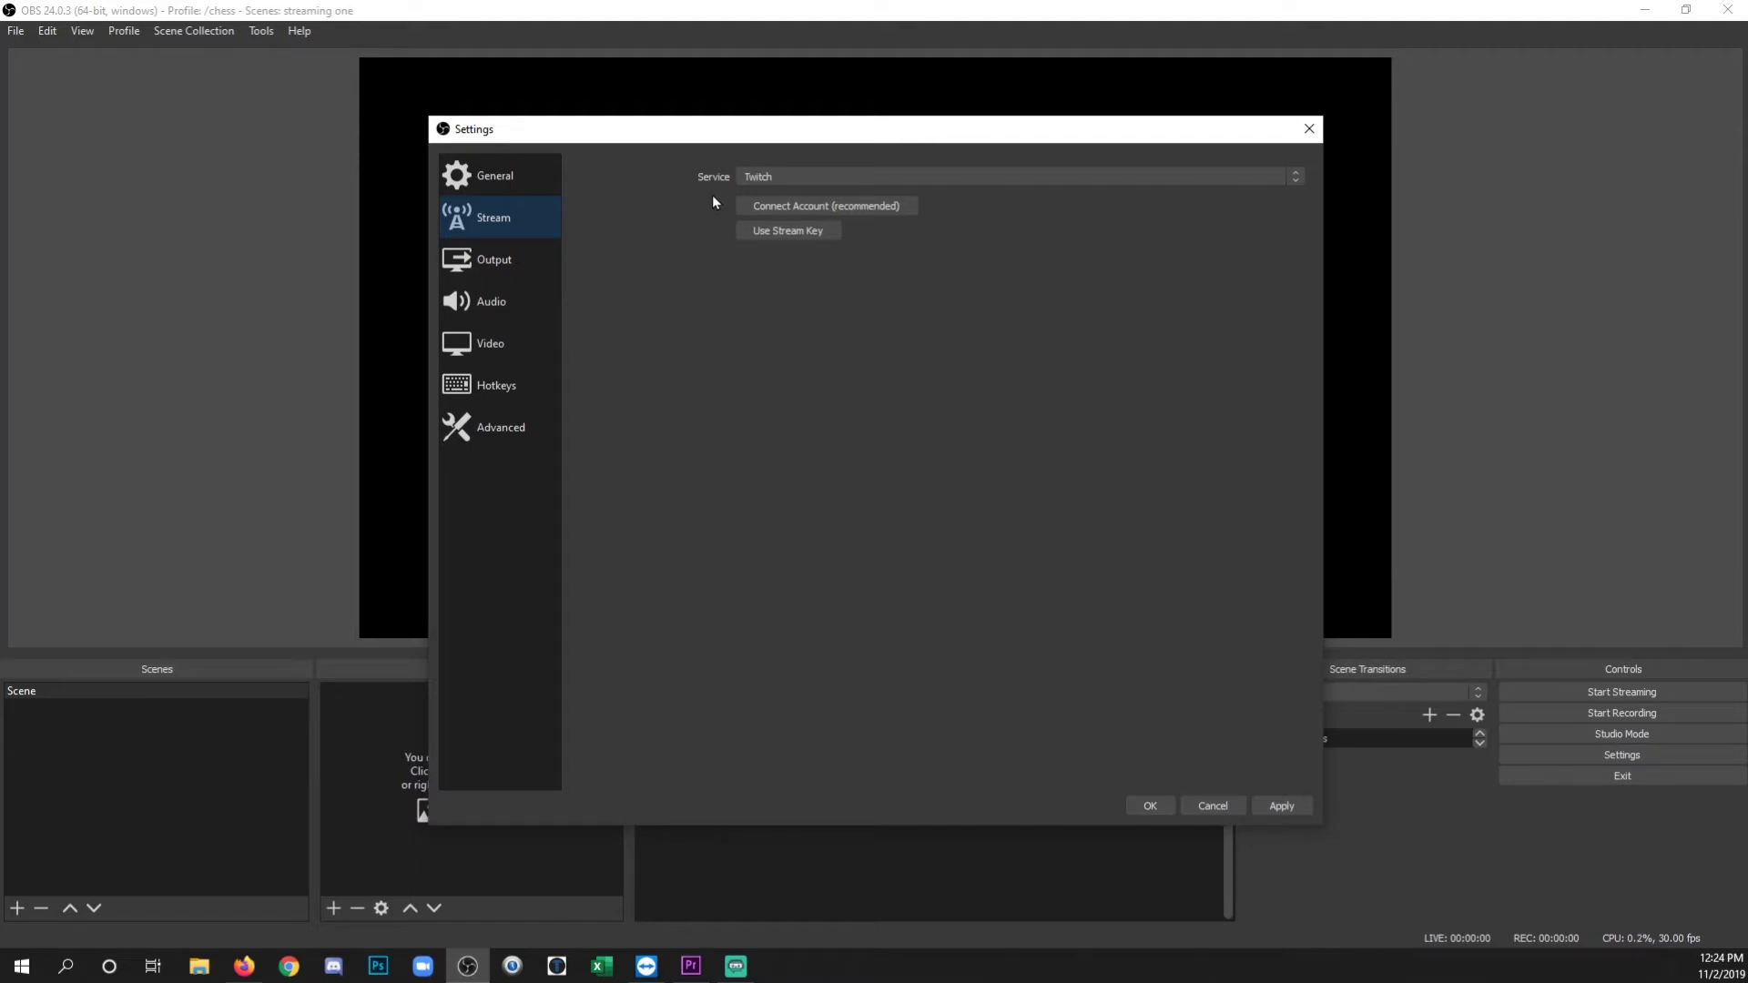
- Keep Twitch selected in the streaming Service dropdown
left_click(787, 174)
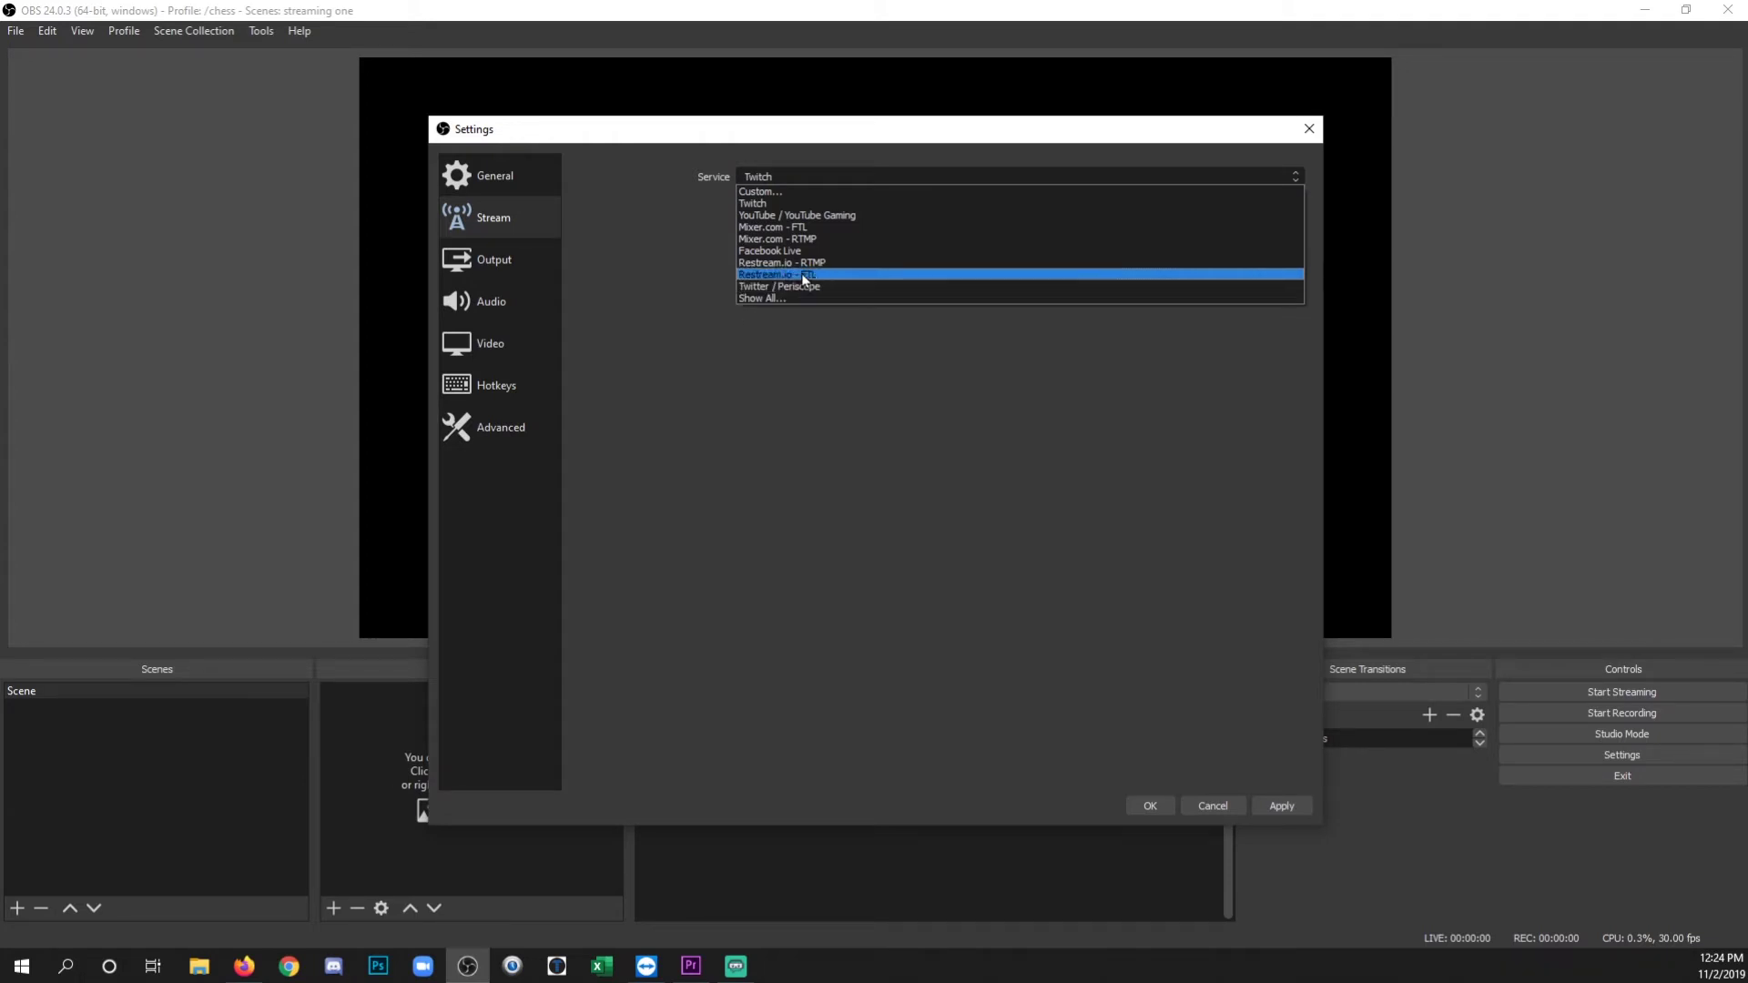
left_click(785, 204)
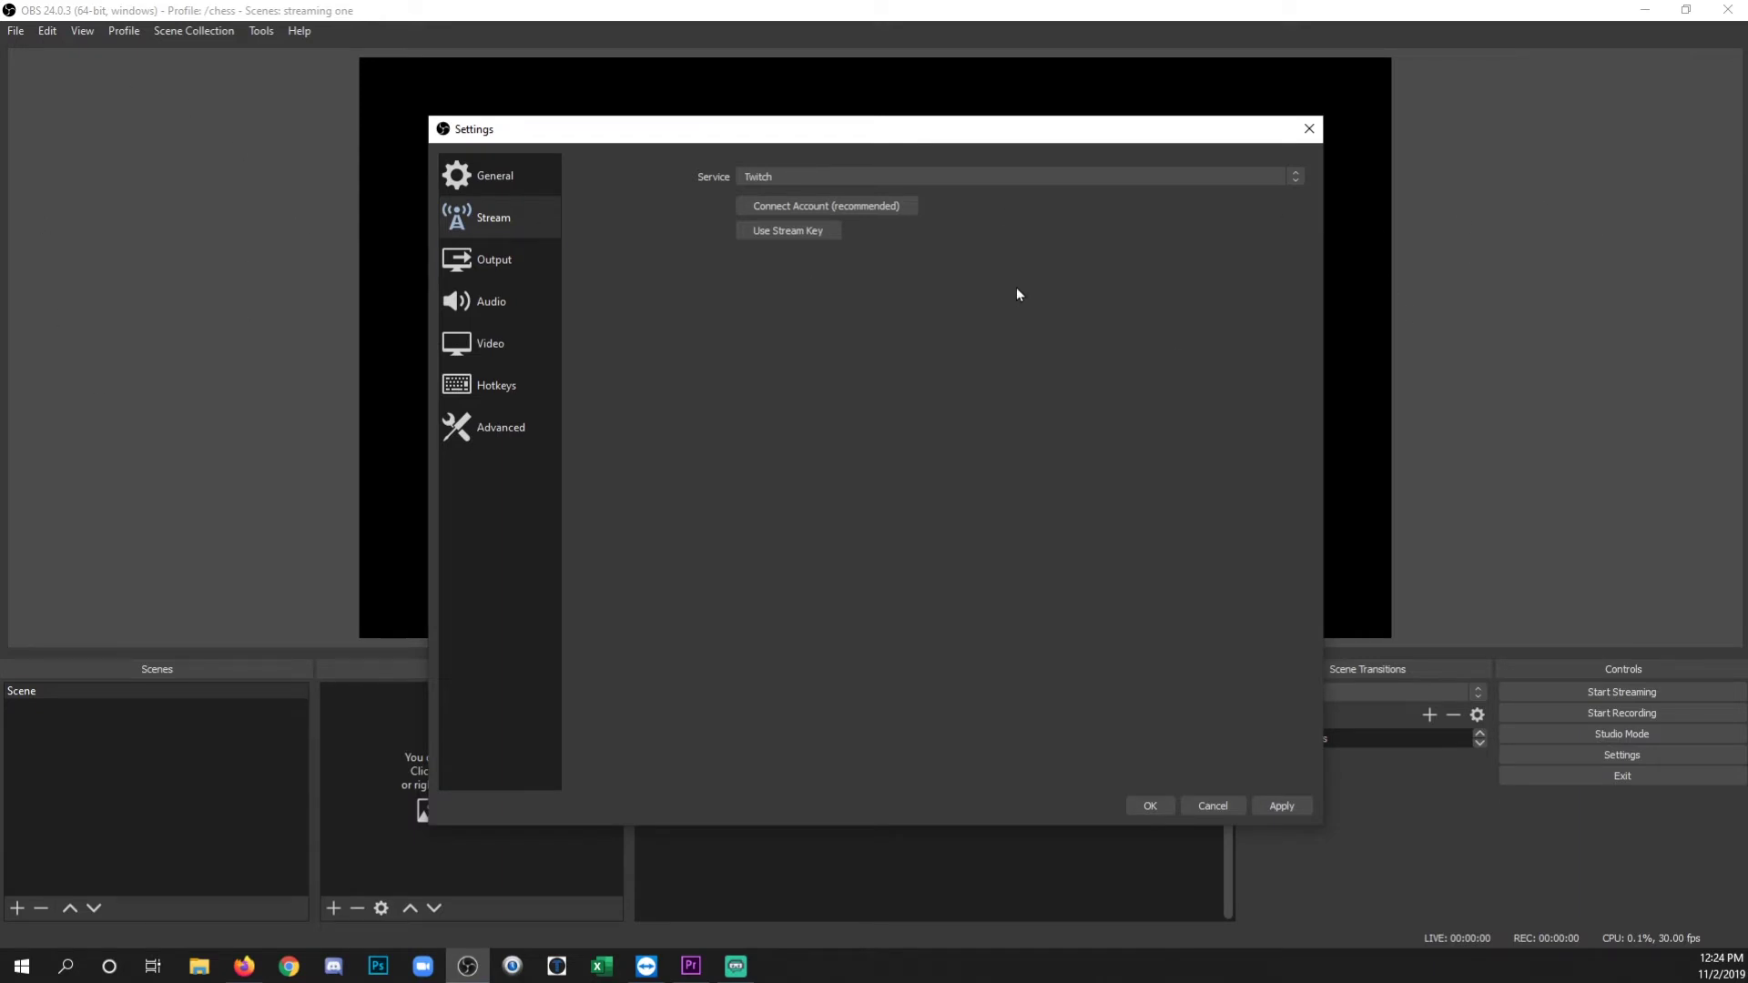
- Switch Twitch to manual stream key entry and leave the server on Auto (Recommended)
left_click(835, 234)
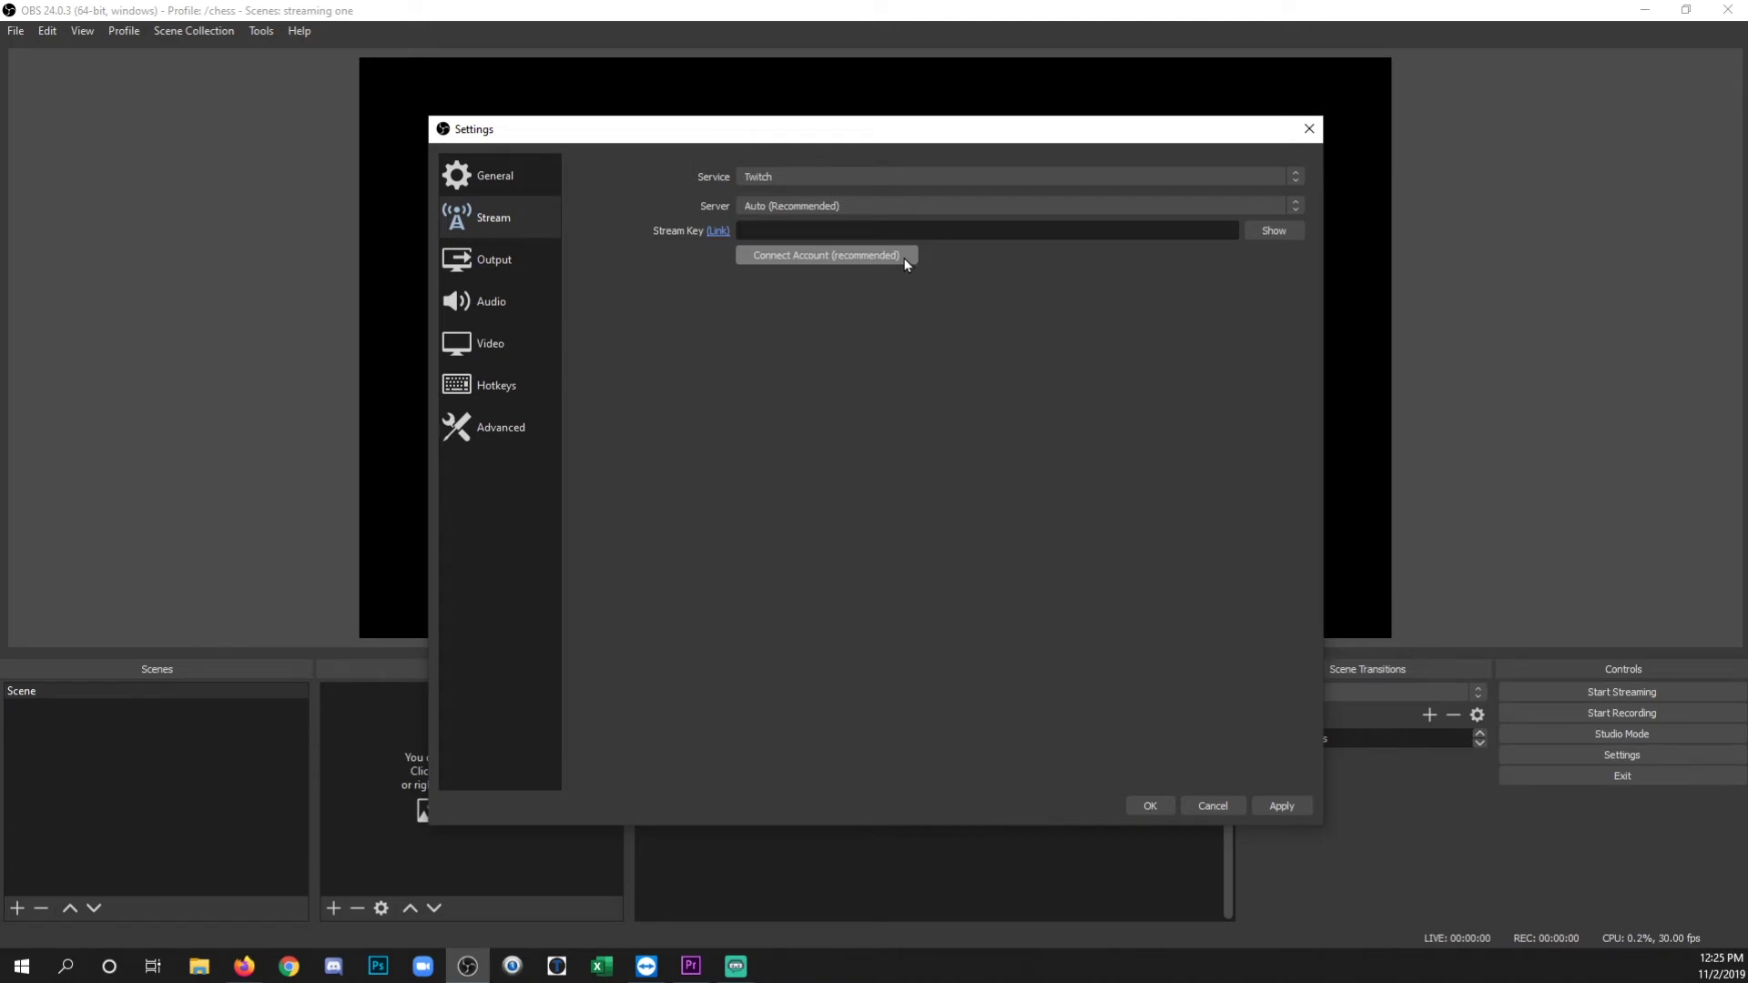
left_click(869, 207)
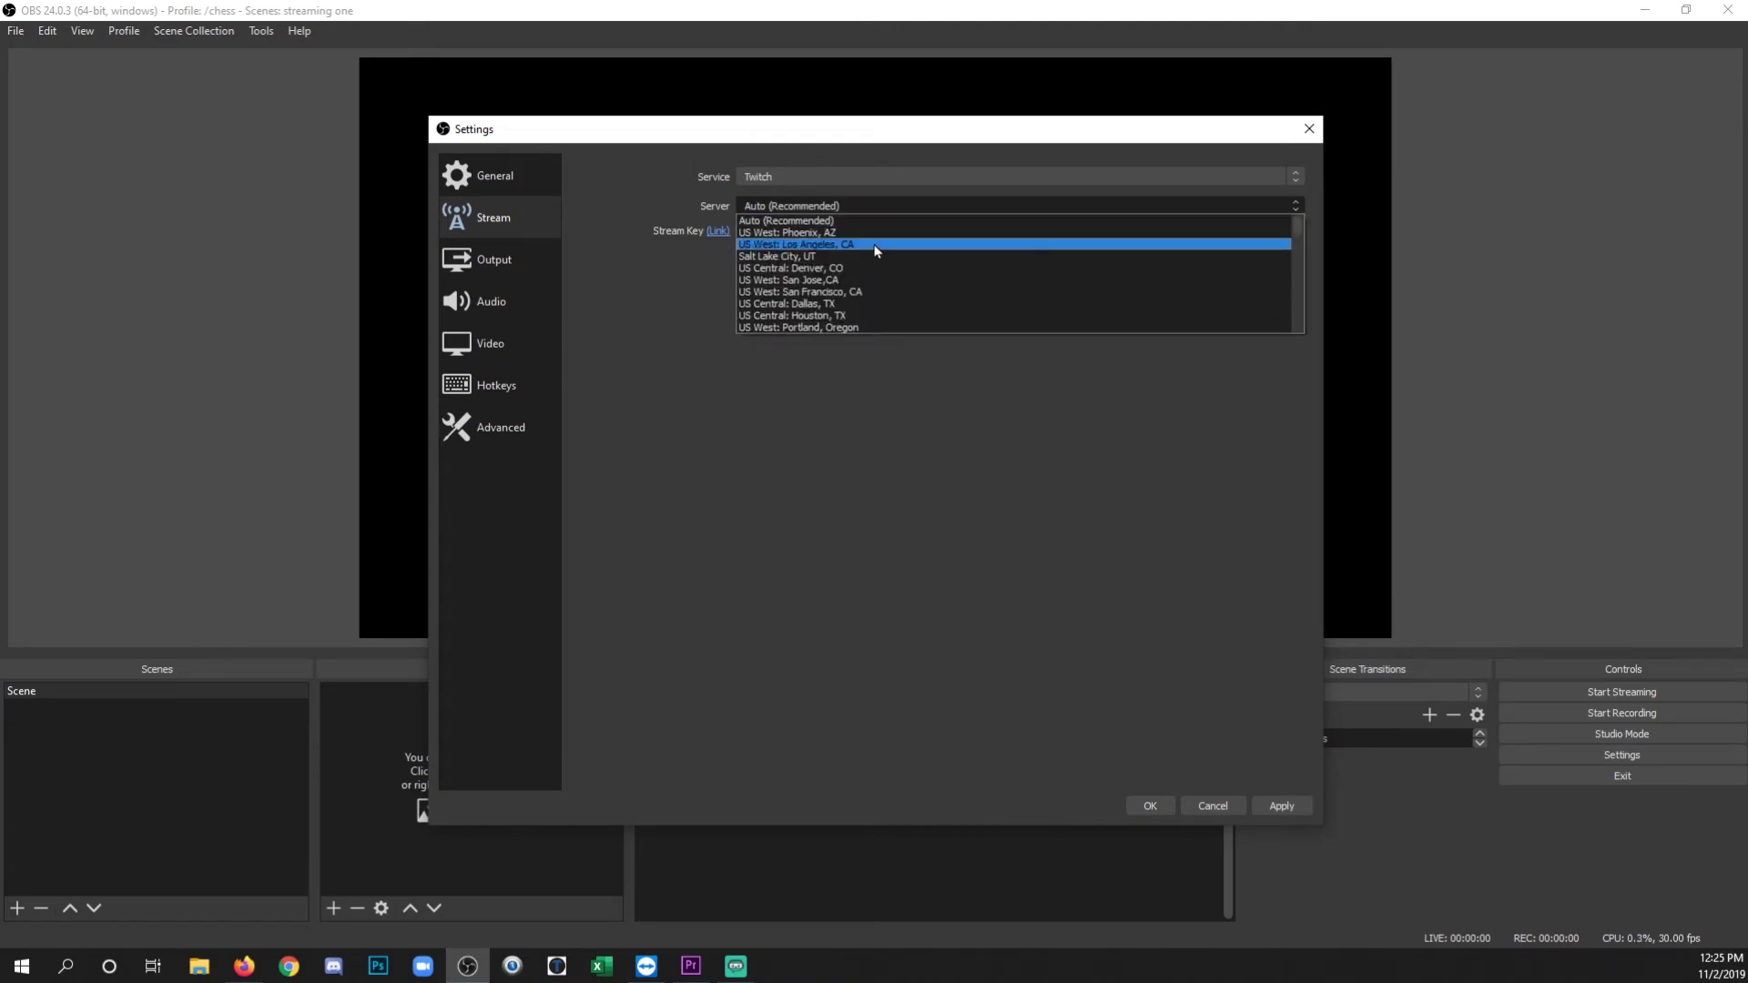
scroll(878, 270, "down", 3)
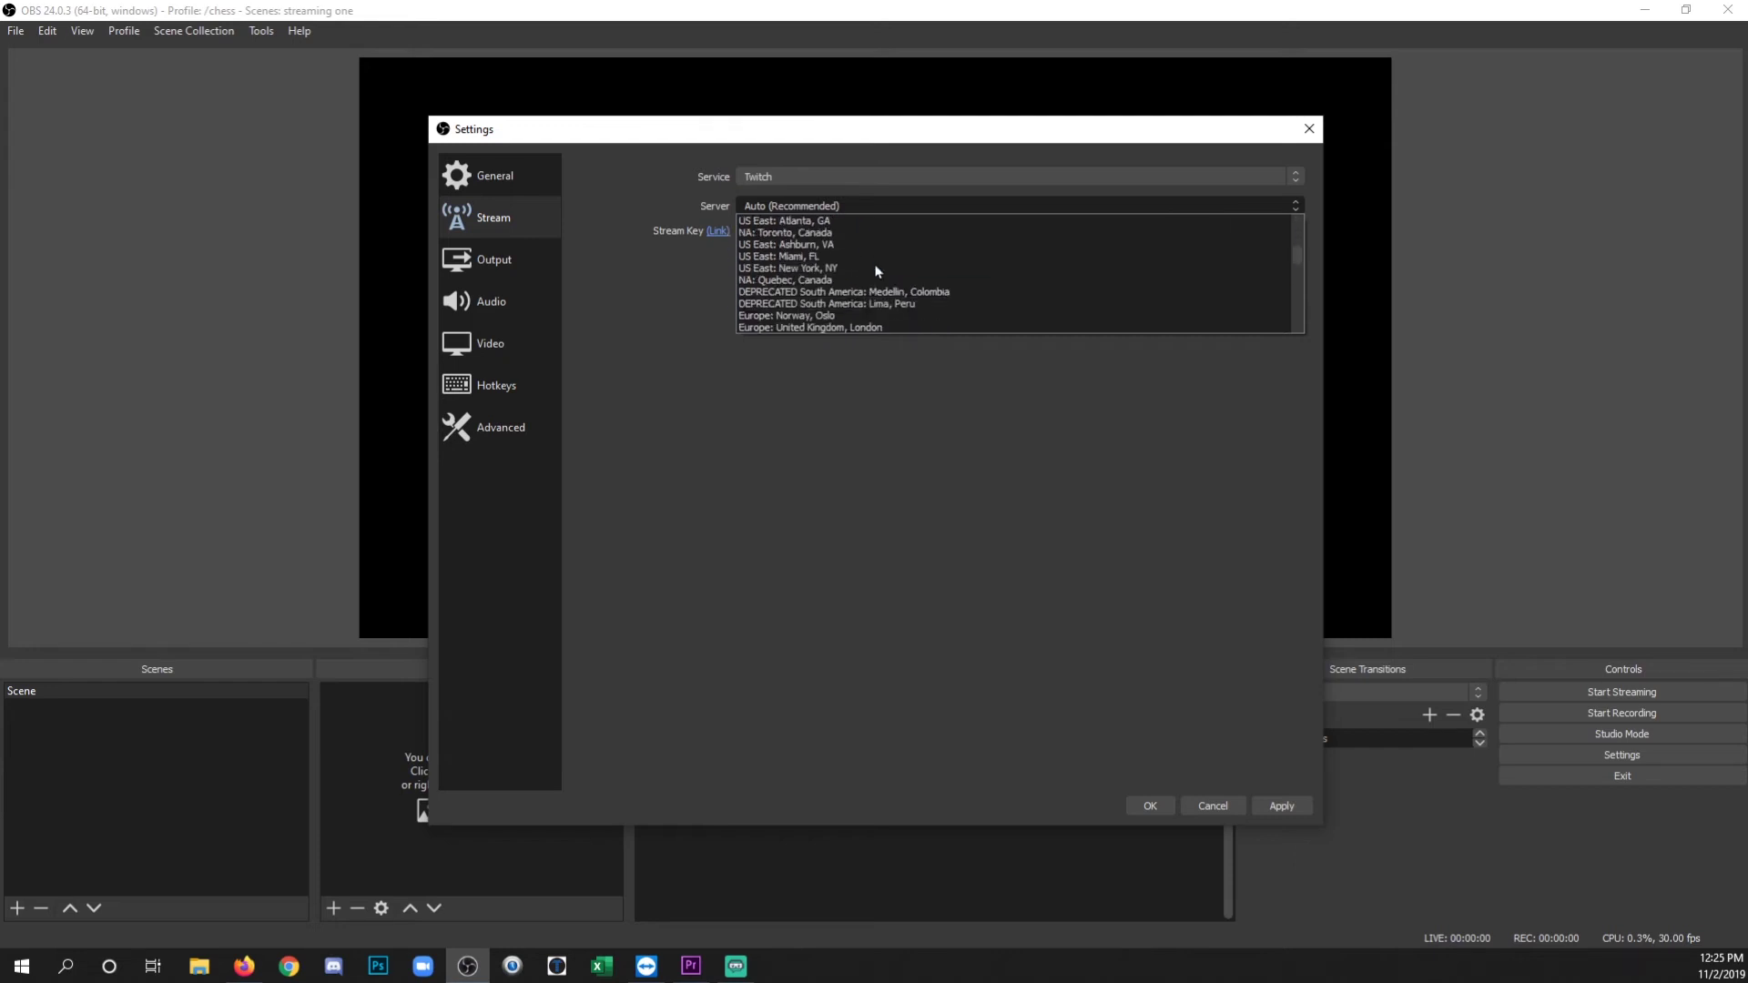
scroll(877, 271, "up", 3)
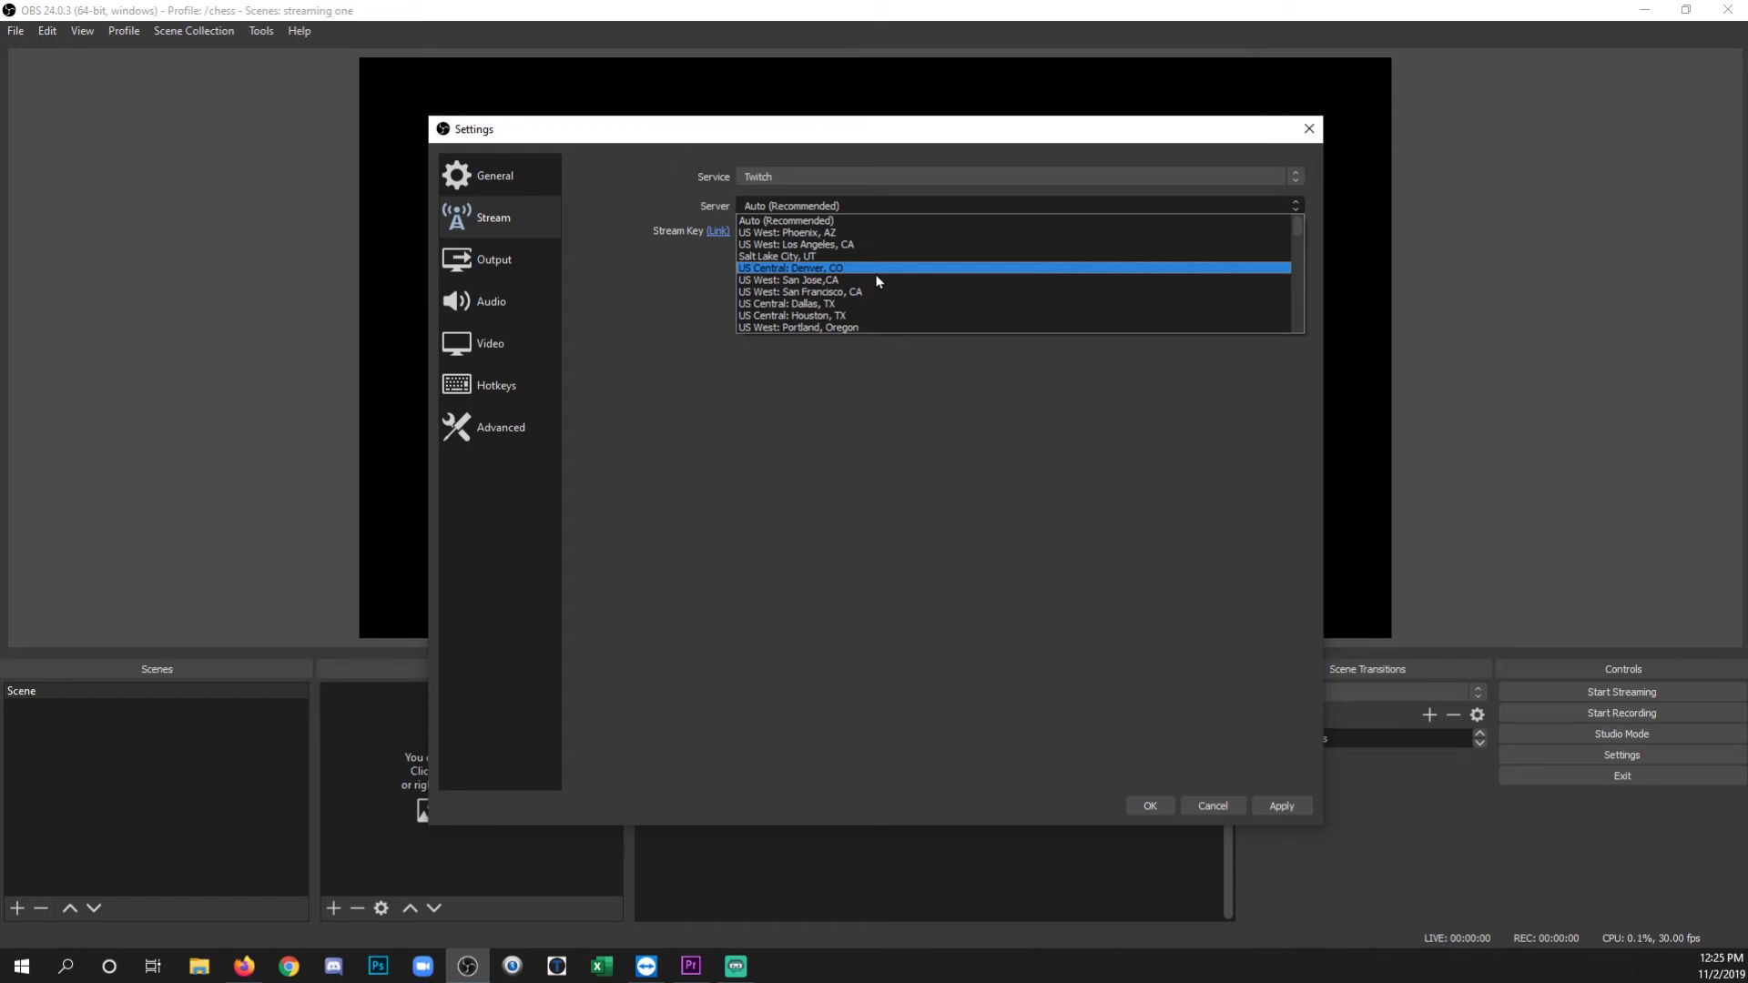
left_click(858, 221)
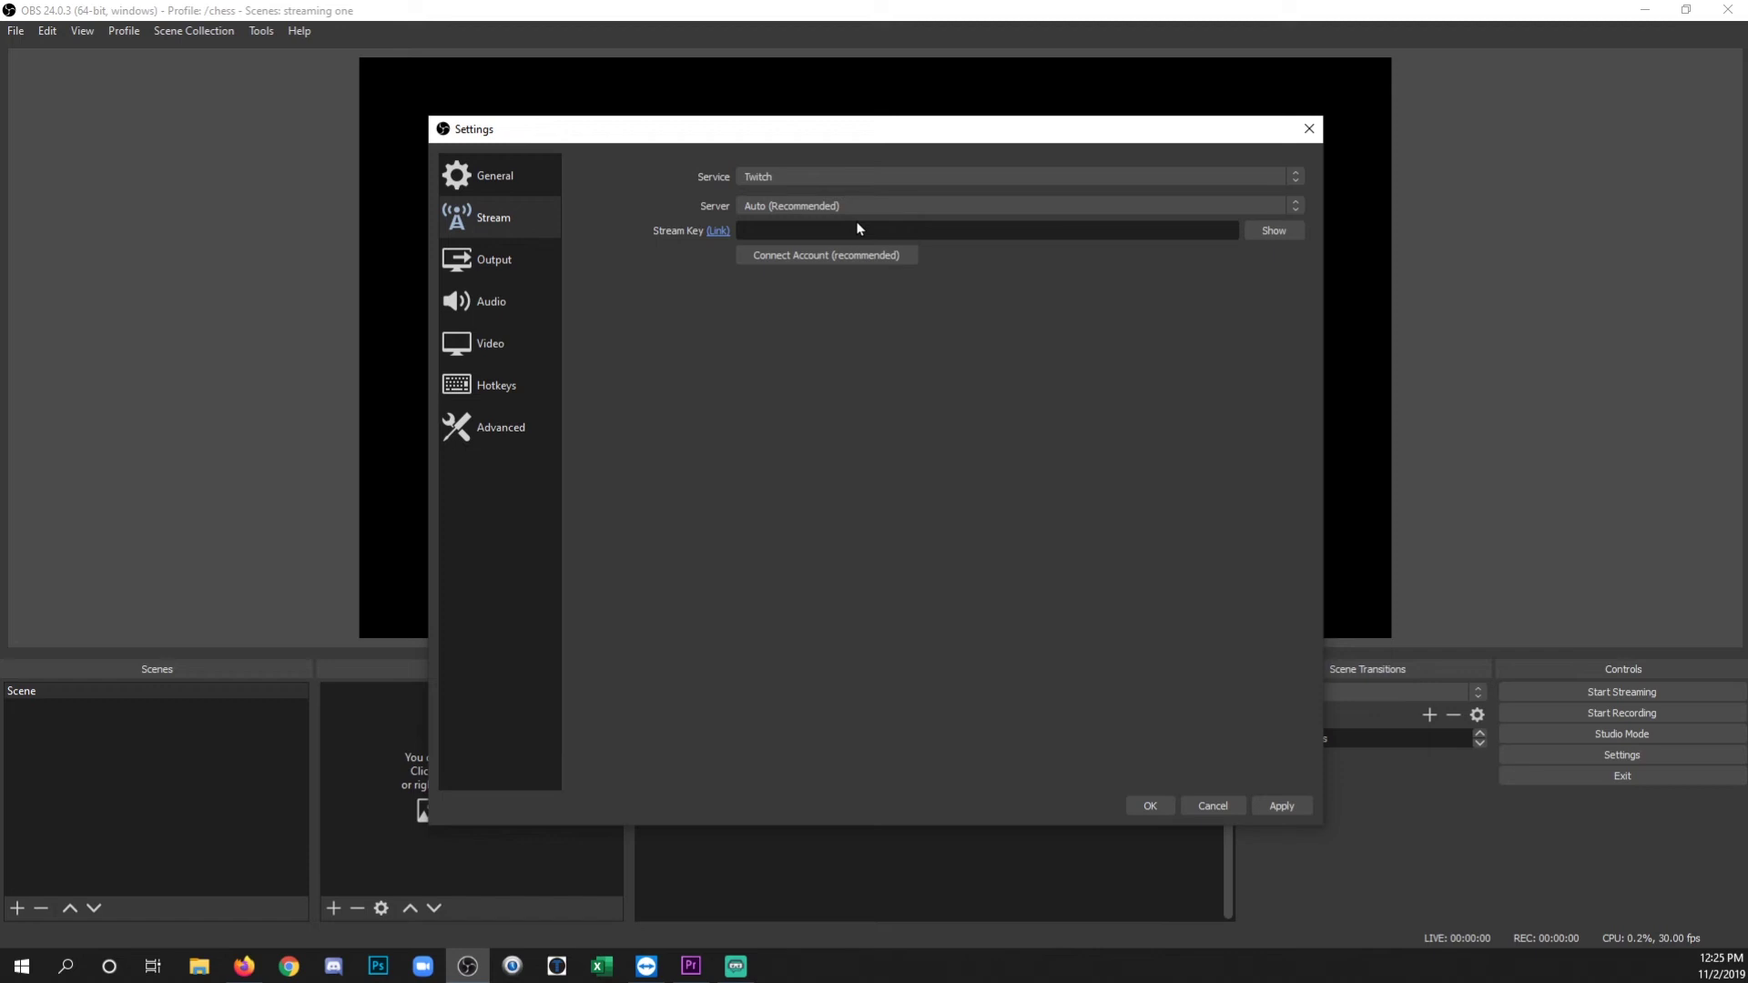